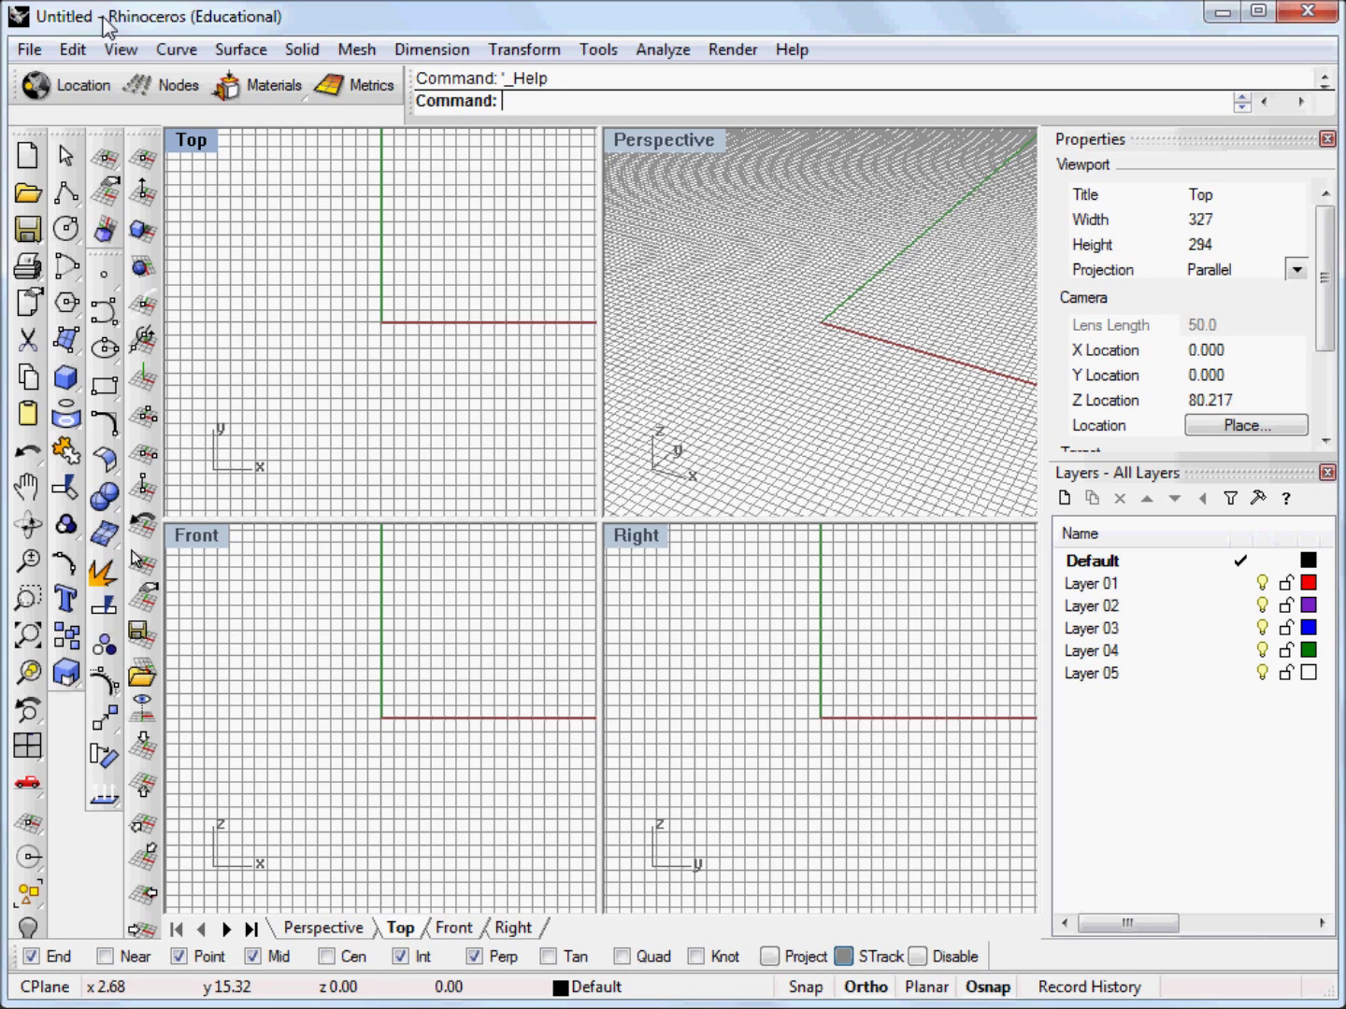
# - Import the AutoCAD drawing exchange file 12041_WPI_ARCH_2012-10-22-3DView-{3D-workstation}.dxf into the current model
pyautogui.click(31, 52)
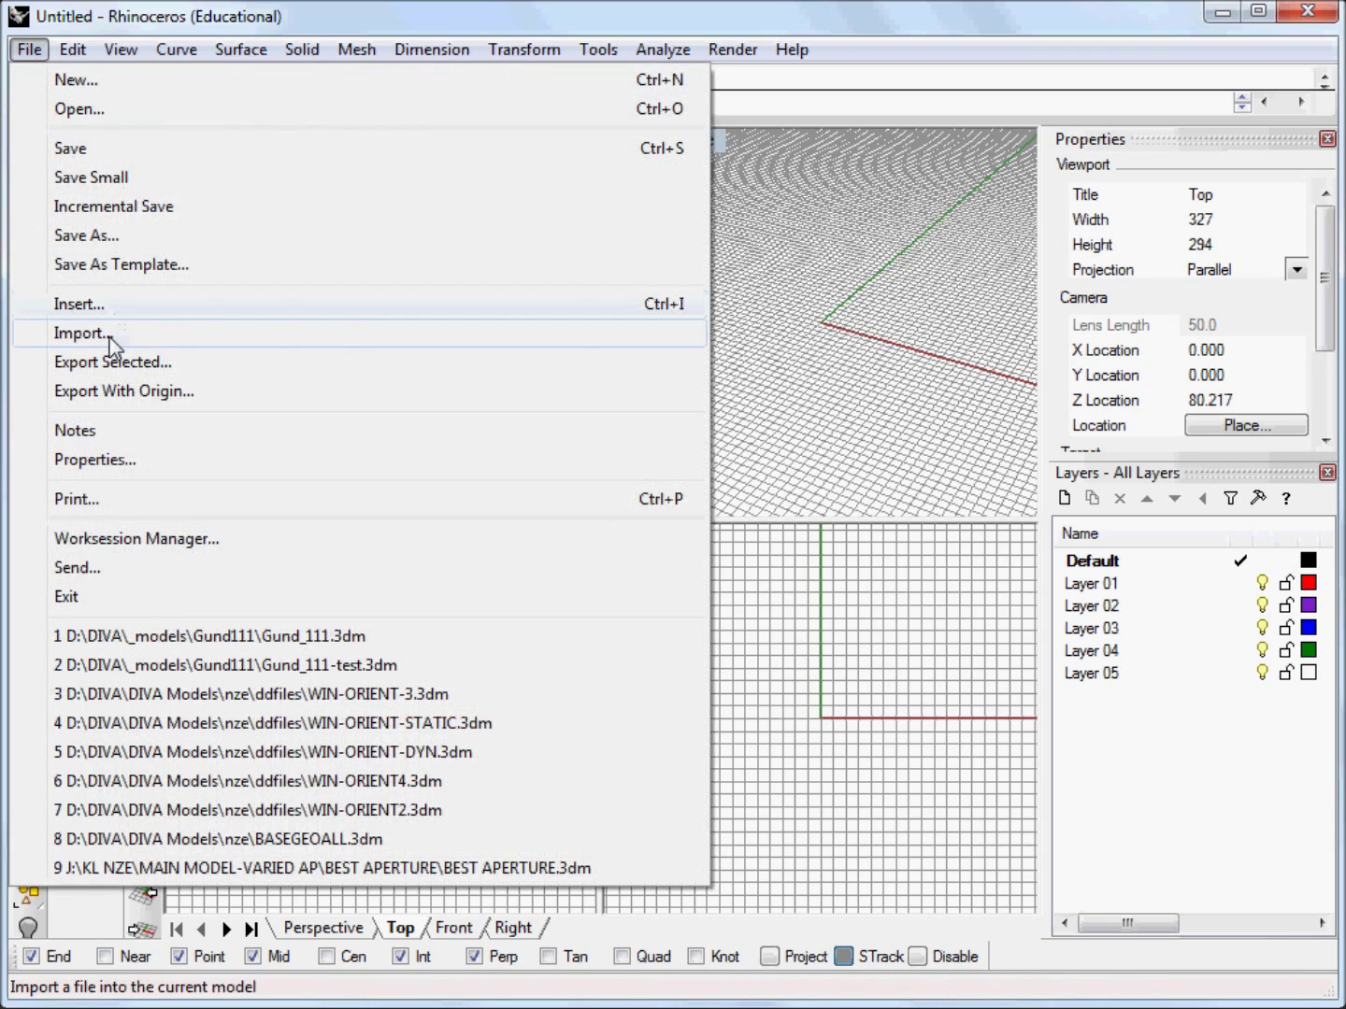
pyautogui.click(84, 333)
pyautogui.moveTo(636, 250); pyautogui.dragTo(592, 187)
pyautogui.click(517, 719)
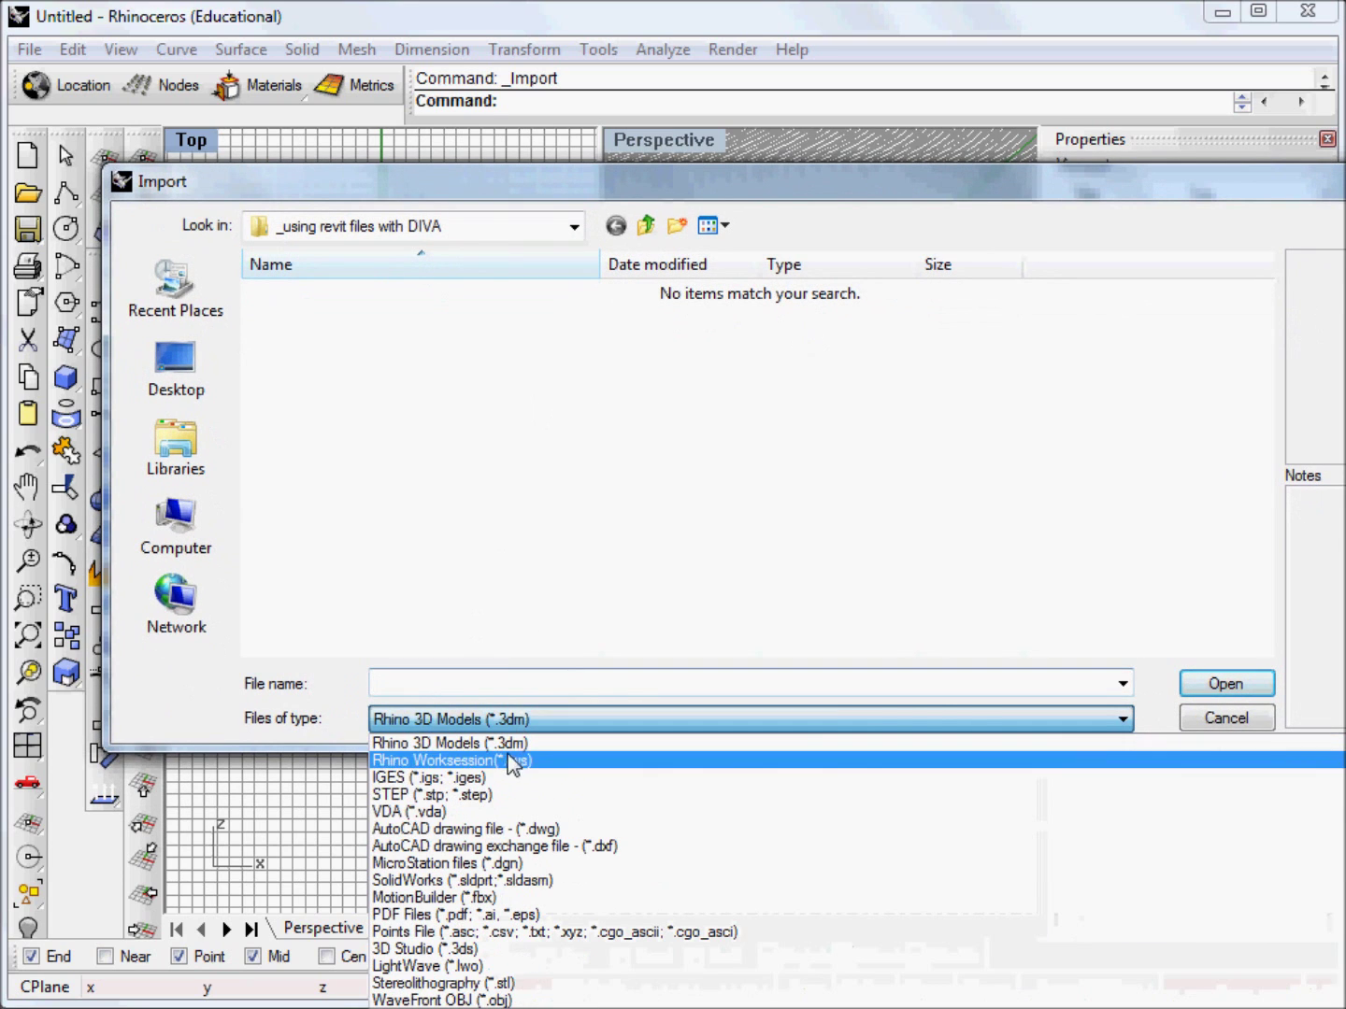
pyautogui.click(512, 845)
pyautogui.click(374, 298)
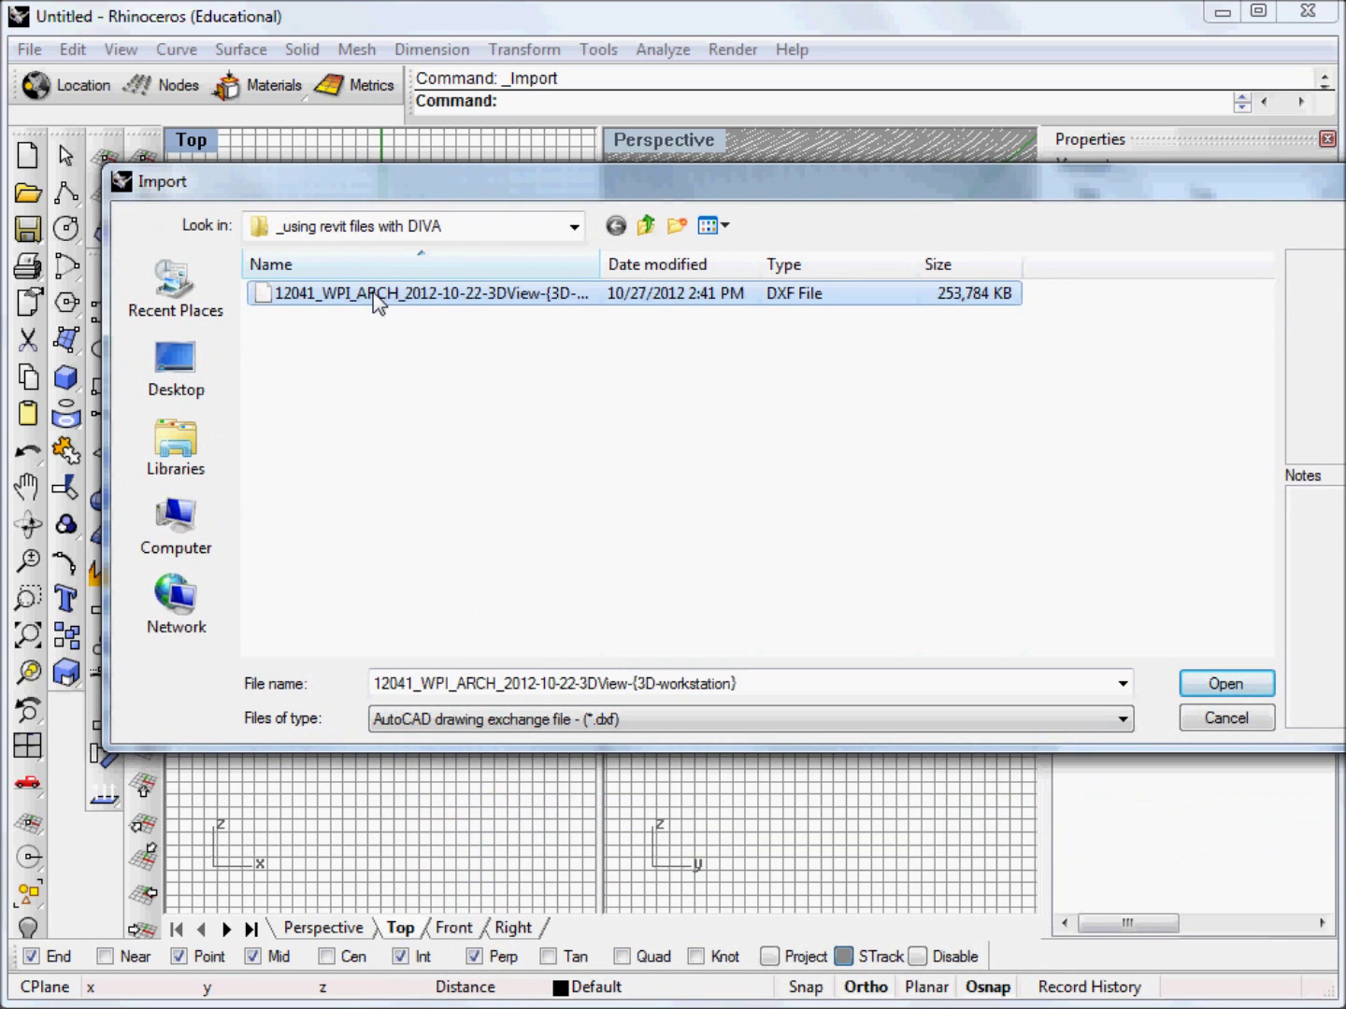
pyautogui.click(1225, 686)
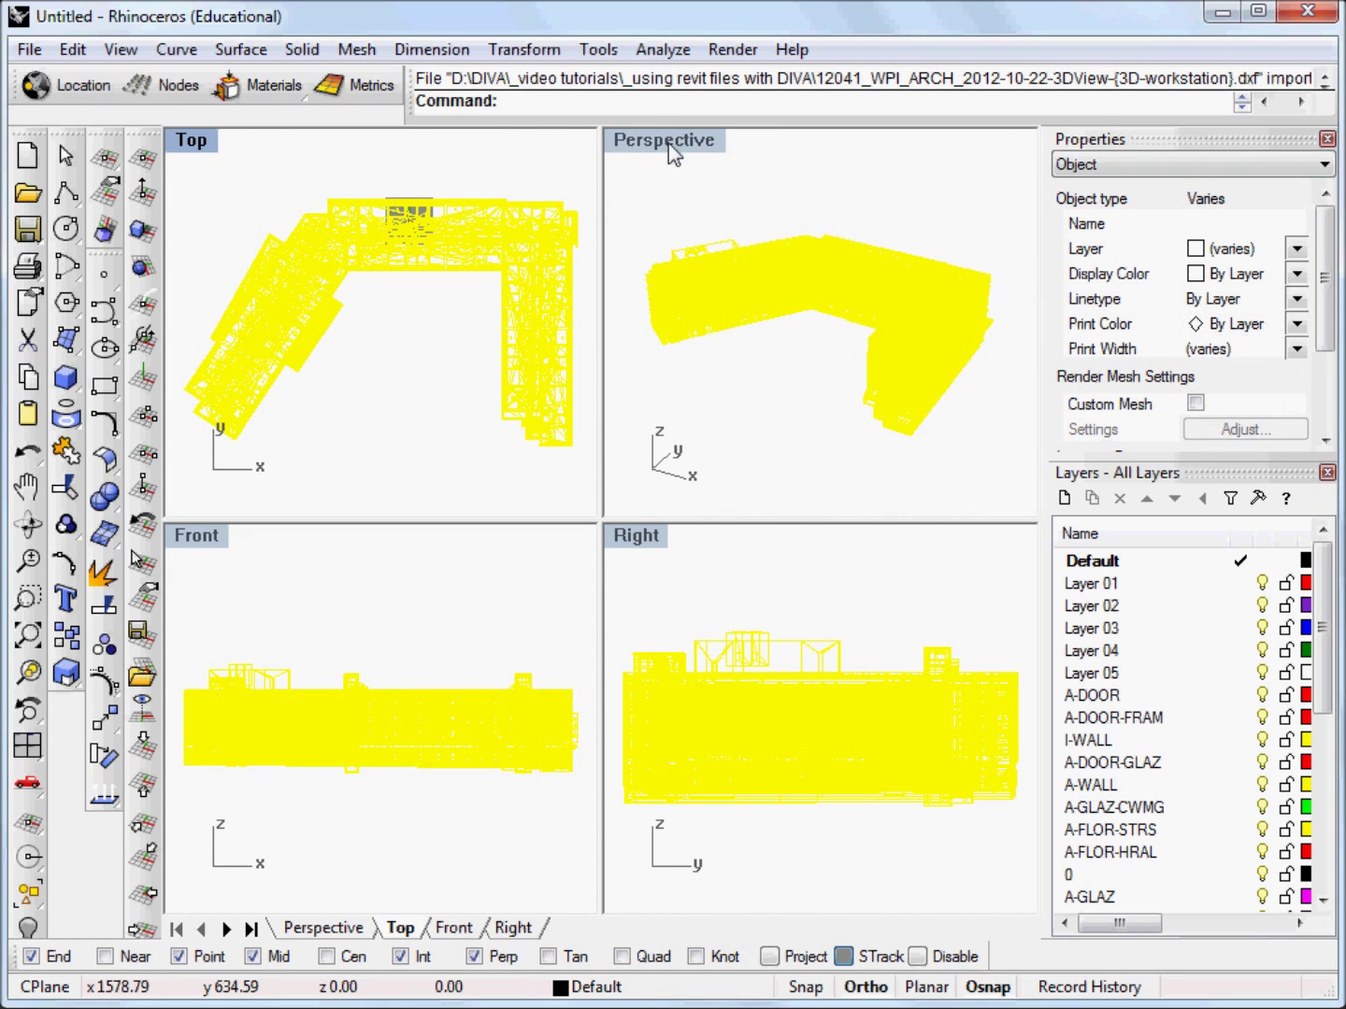
# - Maximize the Perspective viewport and deselect the imported building geometry
pyautogui.click(700, 224)
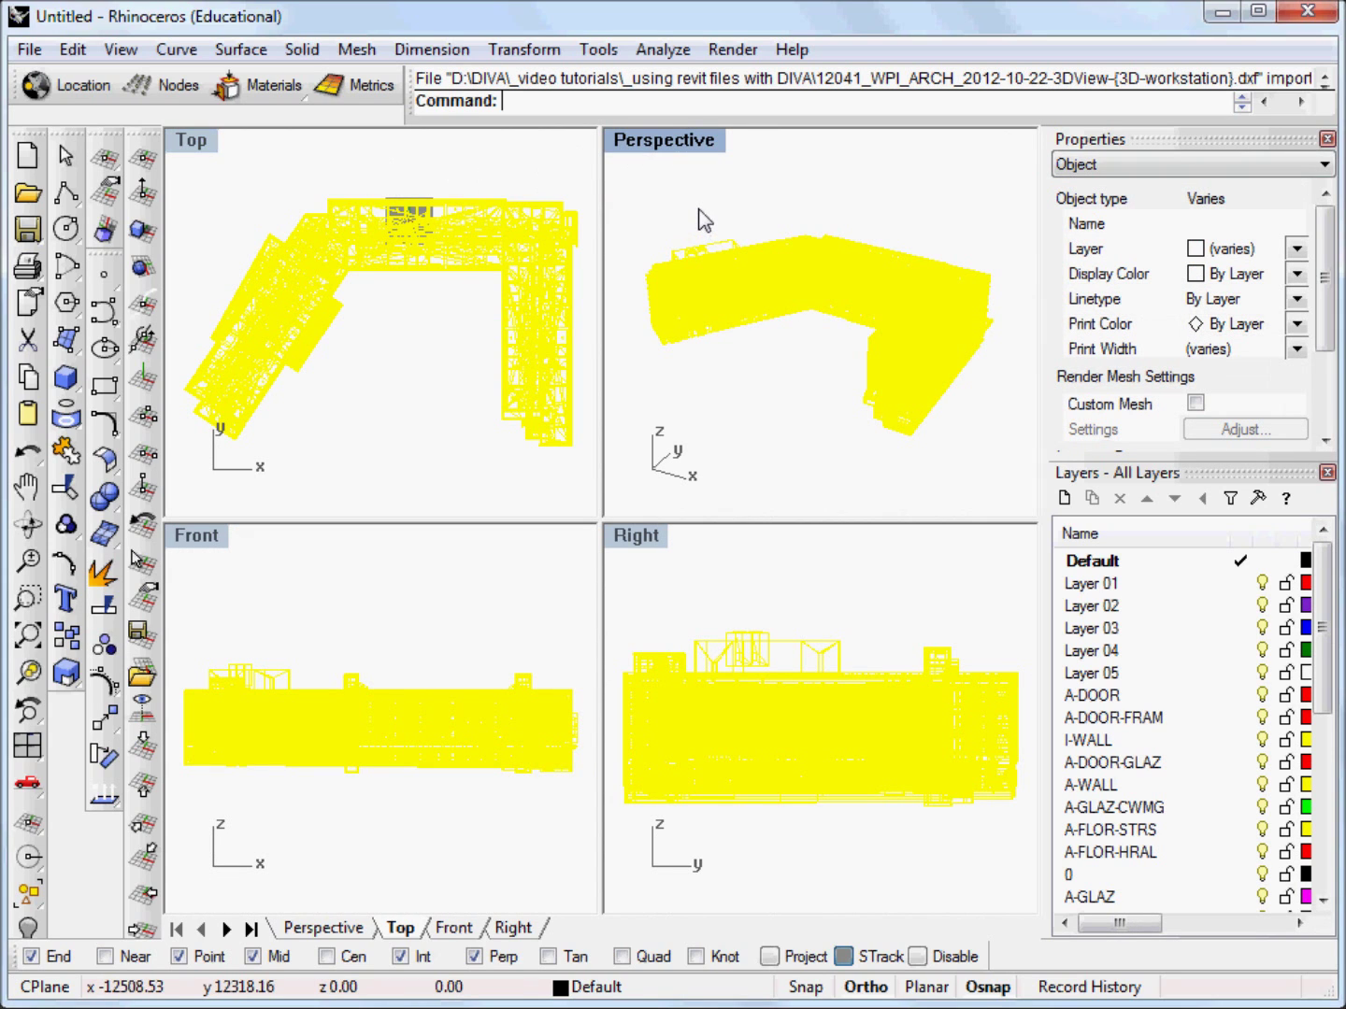
pyautogui.doubleClick(671, 146)
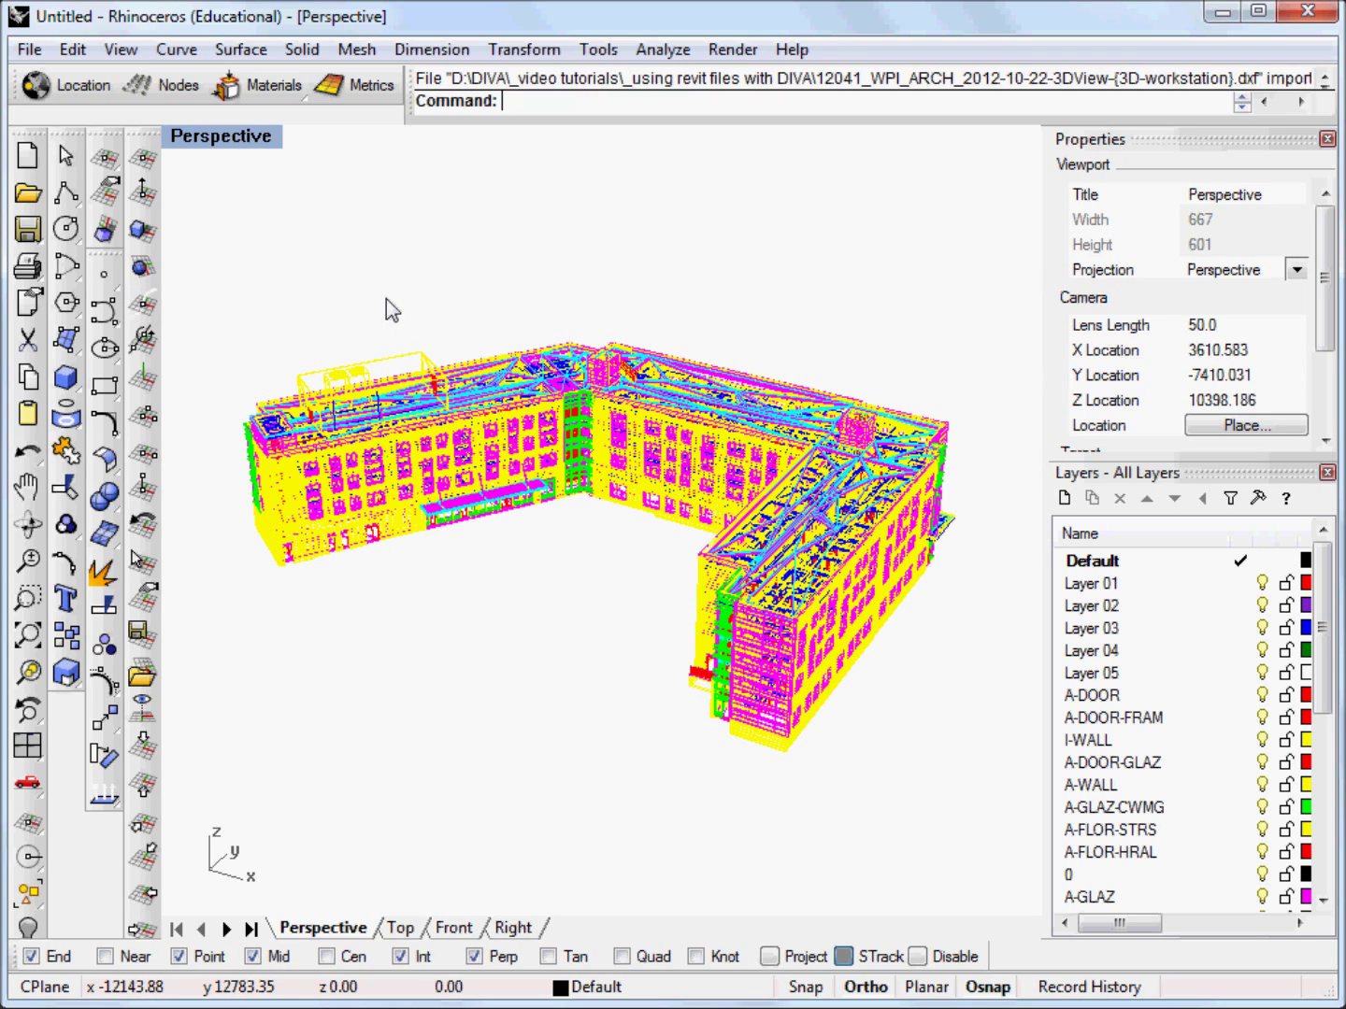
pyautogui.click(417, 364)
pyautogui.press('Escape')
# - Select all block instances with SelBlockInstance to see how much of the model is blocks, and clear the selection
pyautogui.write('SelBlockInstance')
pyautogui.press('Return')
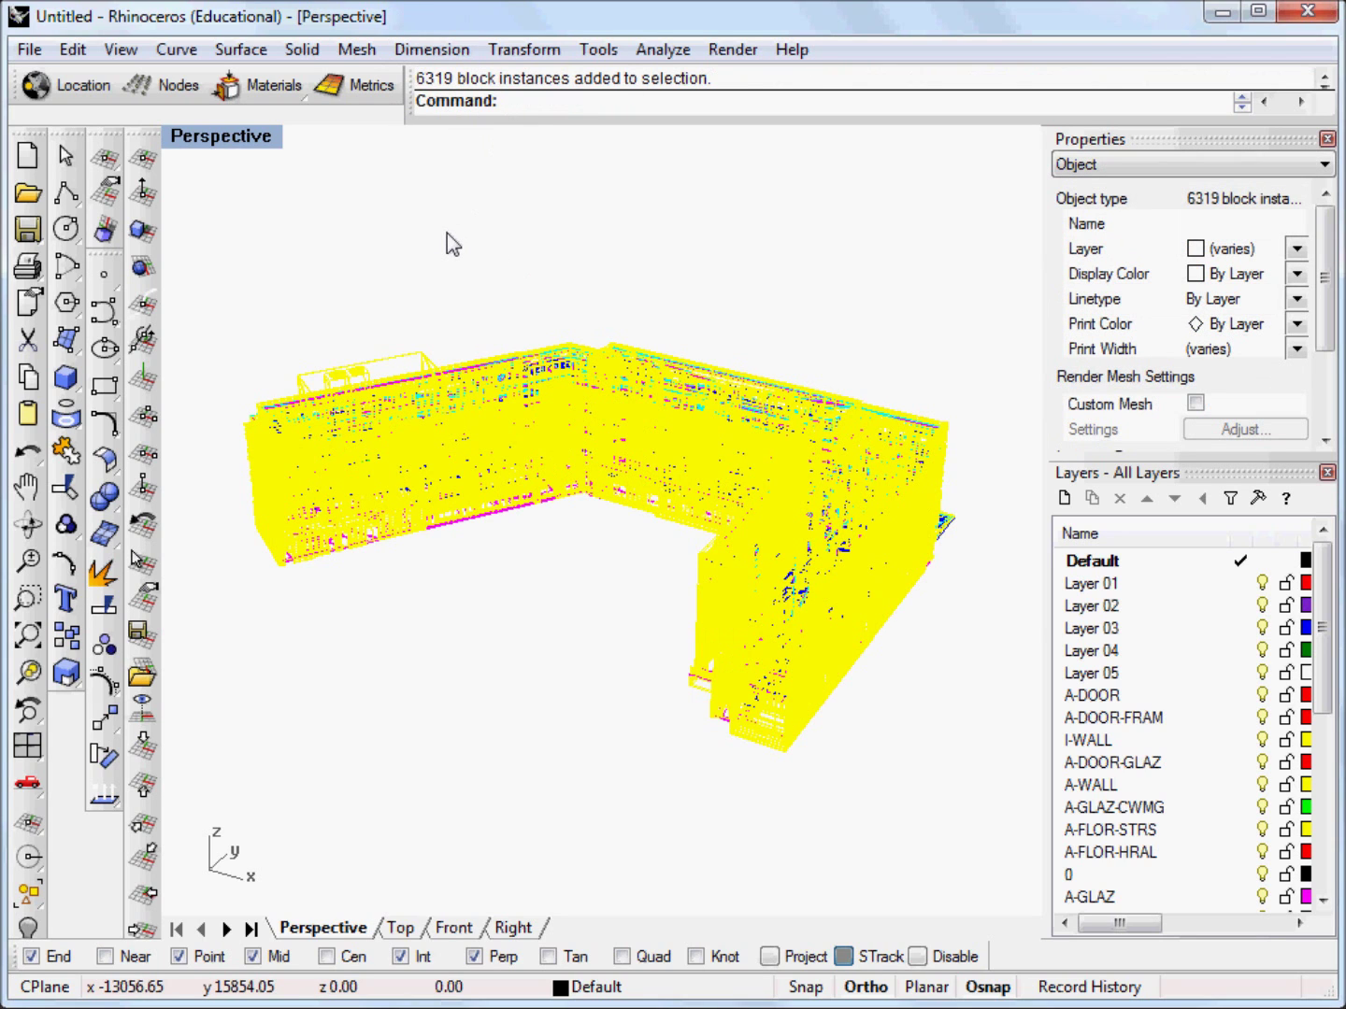
pyautogui.press('Escape')
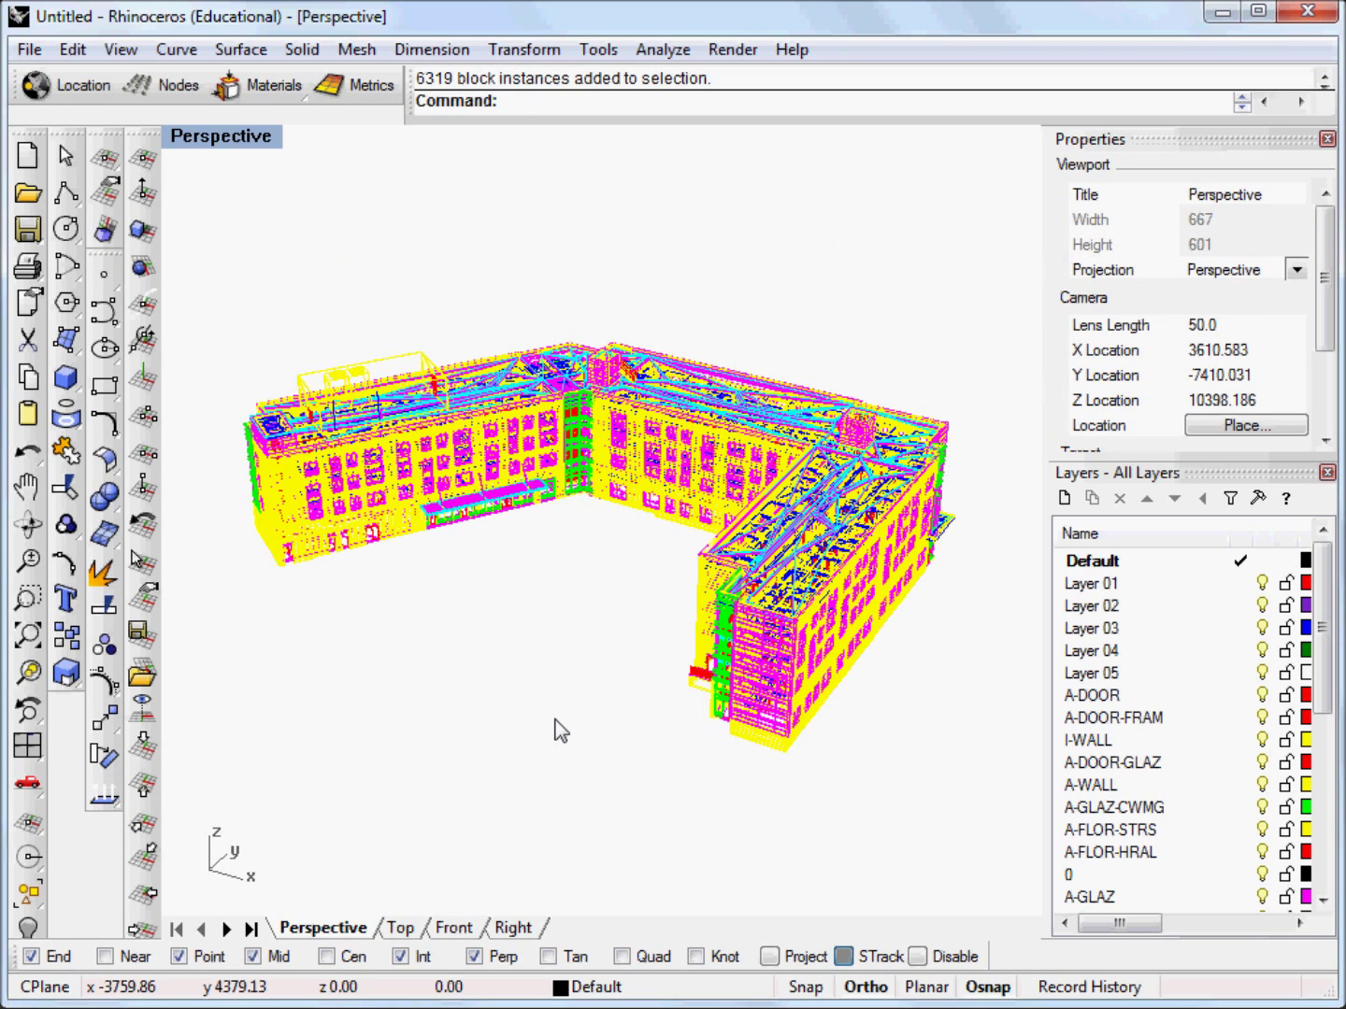
# - Sort the layers by name and turn off every layer except A-GLAZ, A-GLAZ-FRAM and A-GLAZ-GLAS
pyautogui.click(1126, 533)
pyautogui.click(1133, 536)
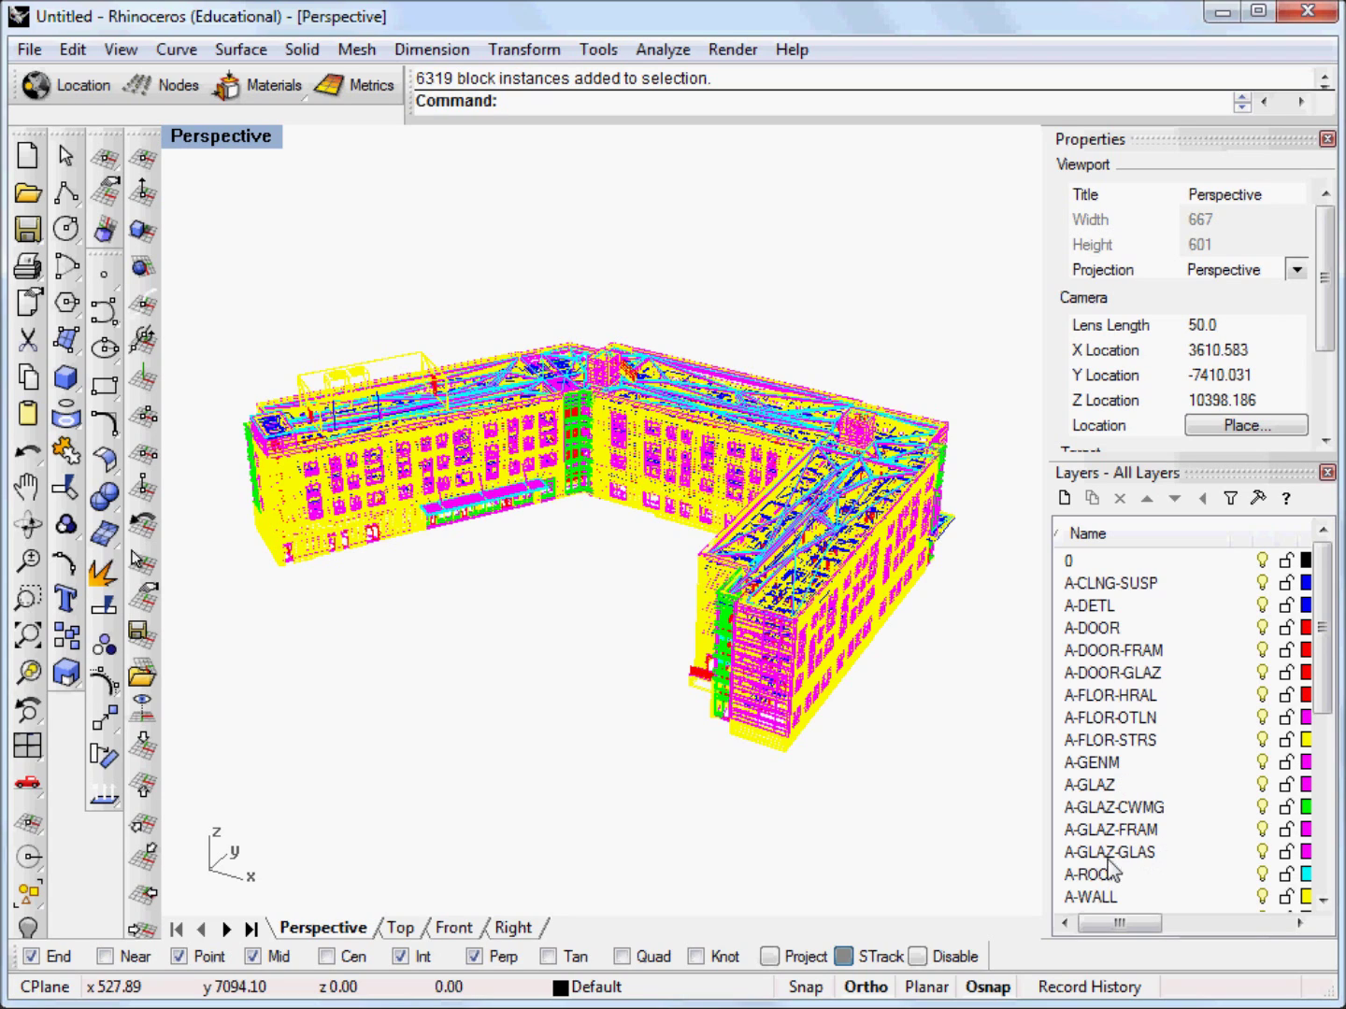
pyautogui.click(1191, 788)
pyautogui.keyDown('shift'); pyautogui.click(1164, 852); pyautogui.keyUp('shift')
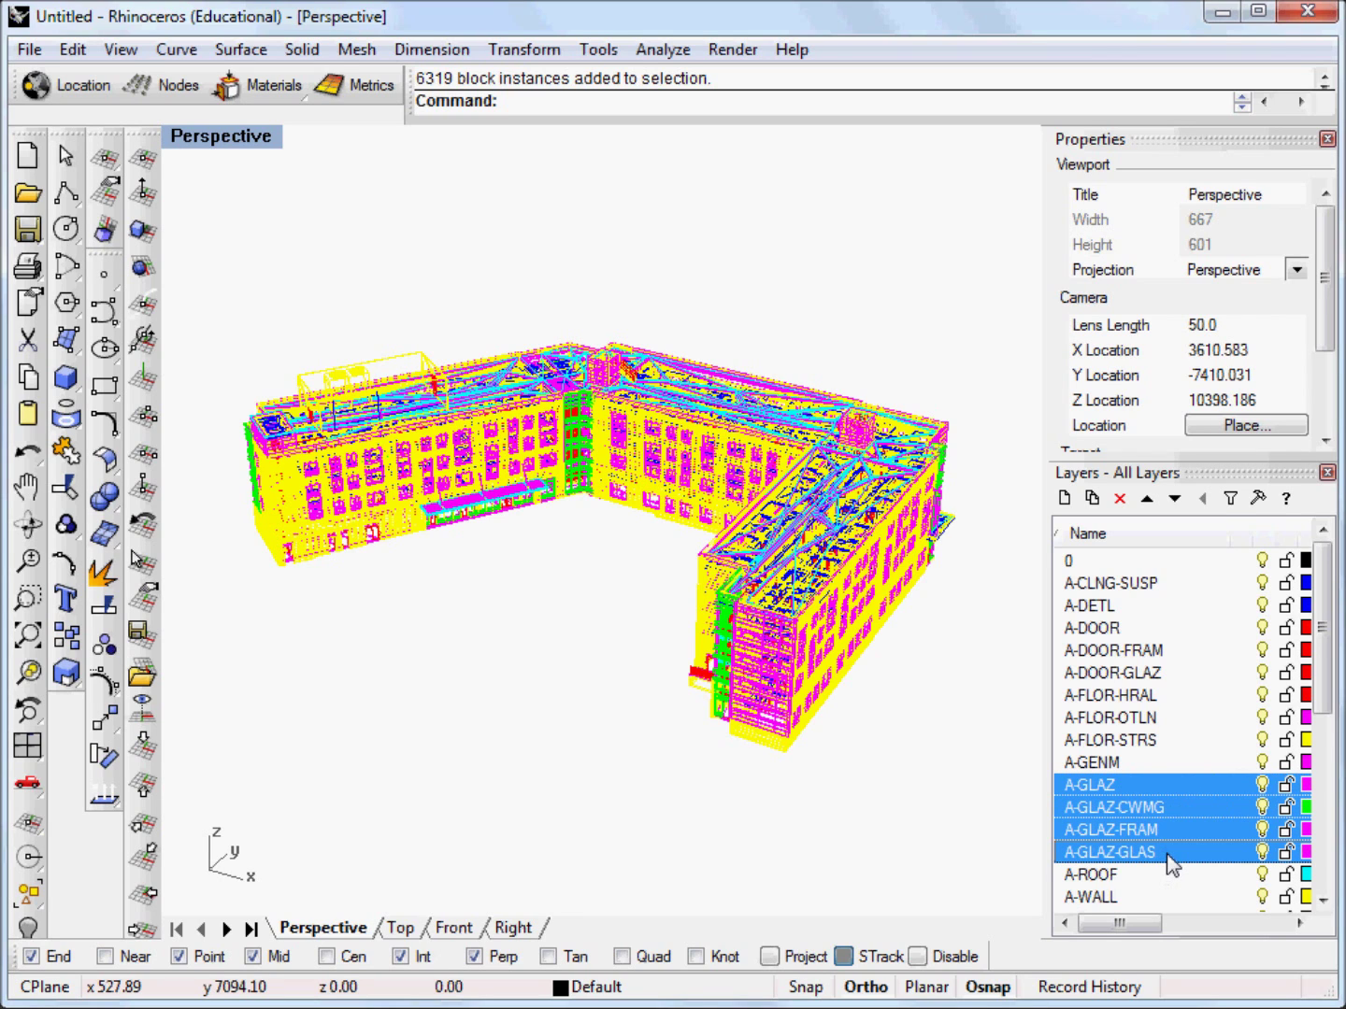
pyautogui.rightClick(1166, 852)
pyautogui.click(1257, 736)
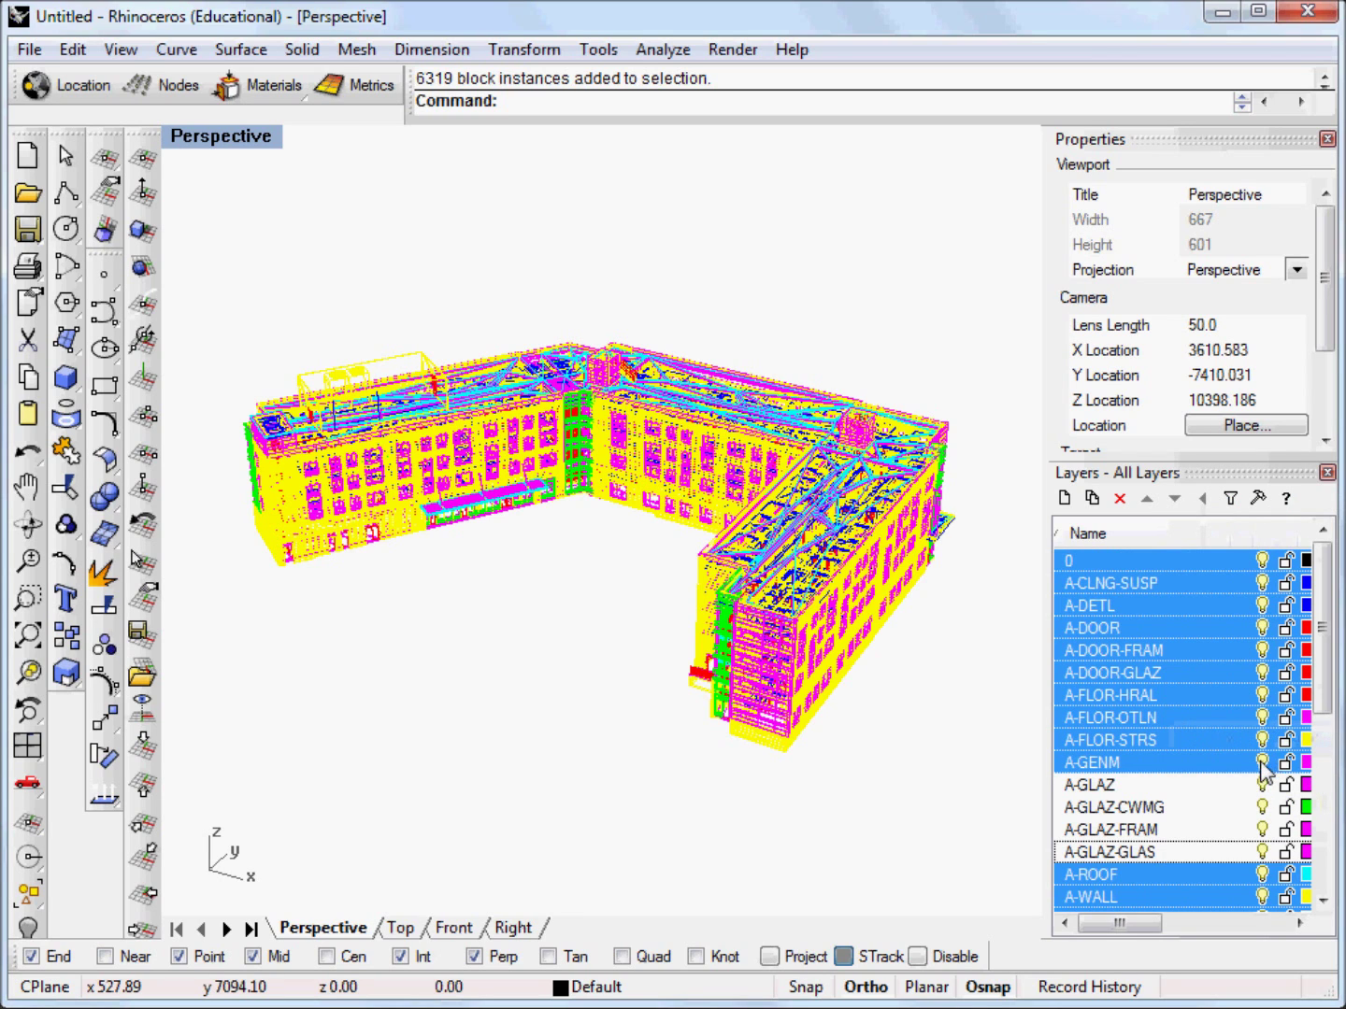
pyautogui.click(1261, 762)
pyautogui.click(1211, 813)
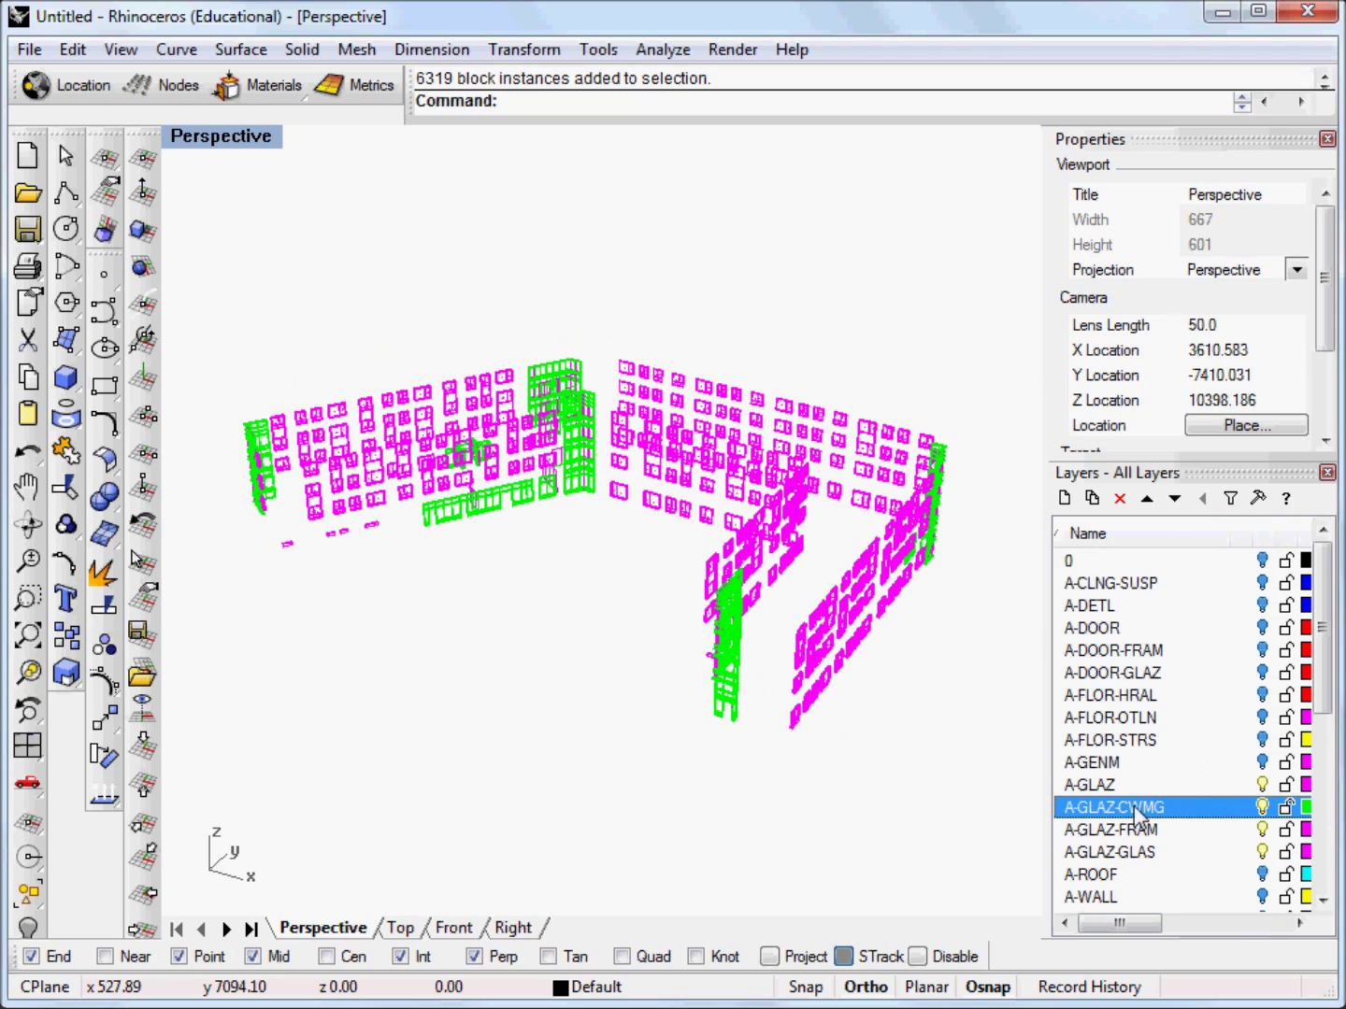
pyautogui.click(1262, 807)
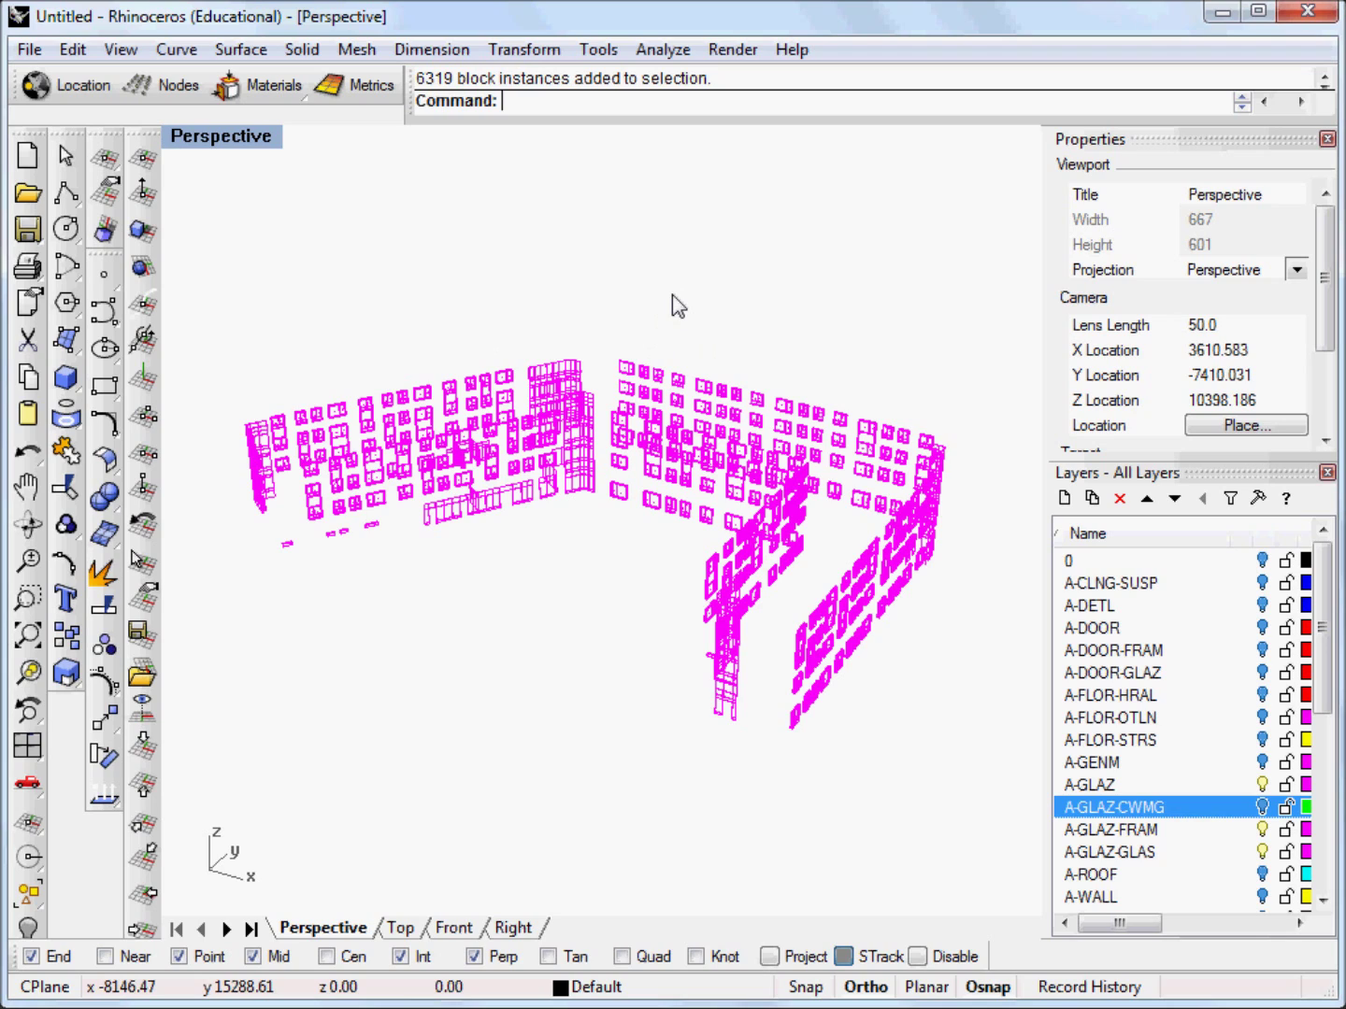
# - Try exploding all block instances on the visible glazing layers
pyautogui.click(627, 495)
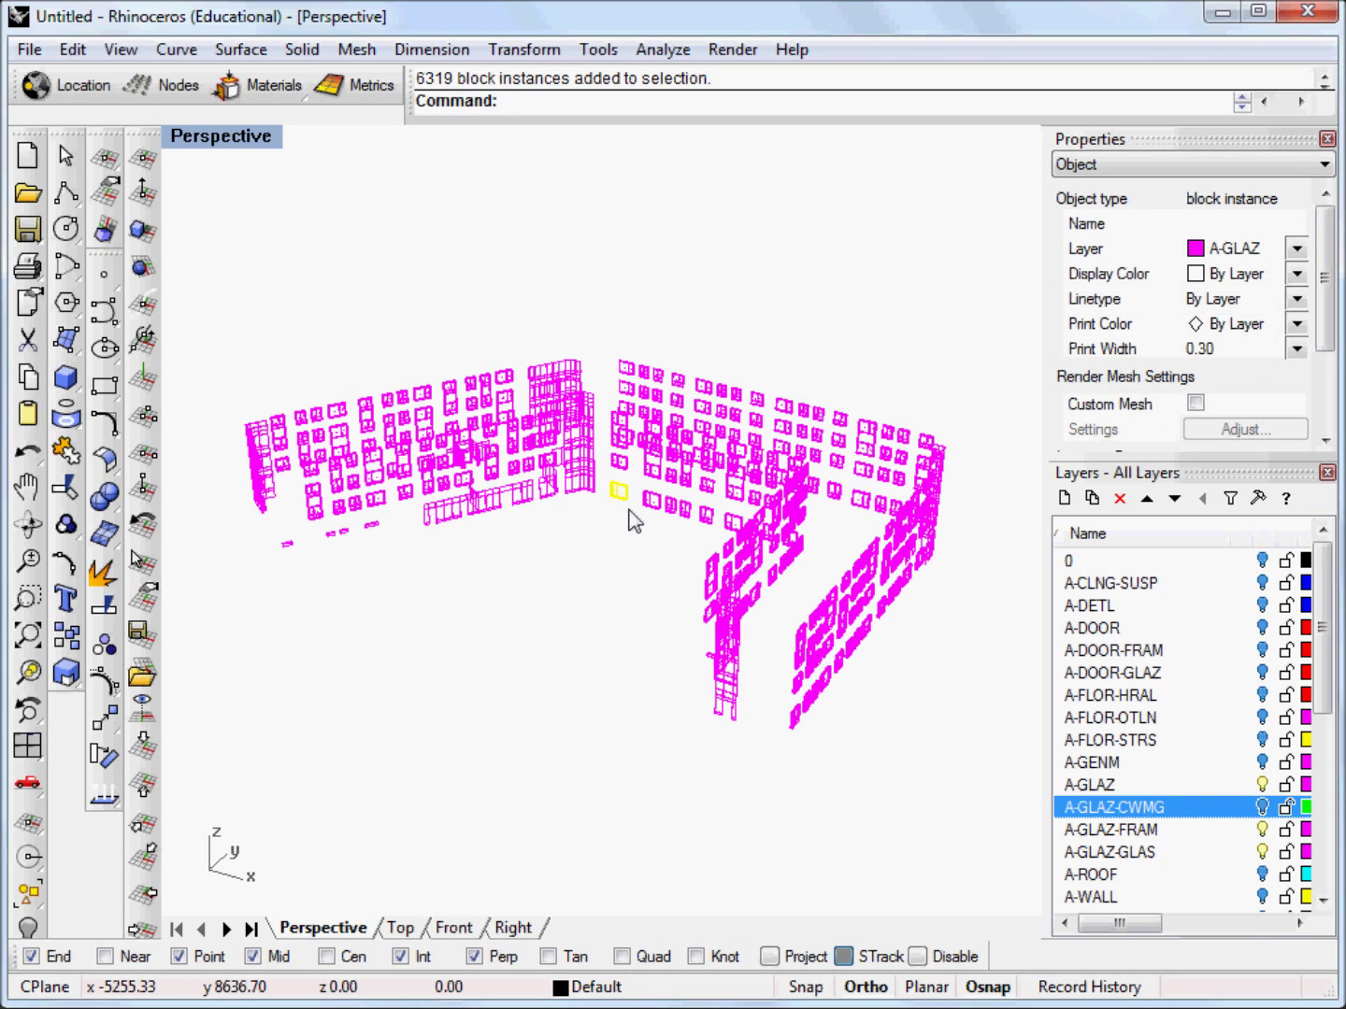
pyautogui.press('Escape')
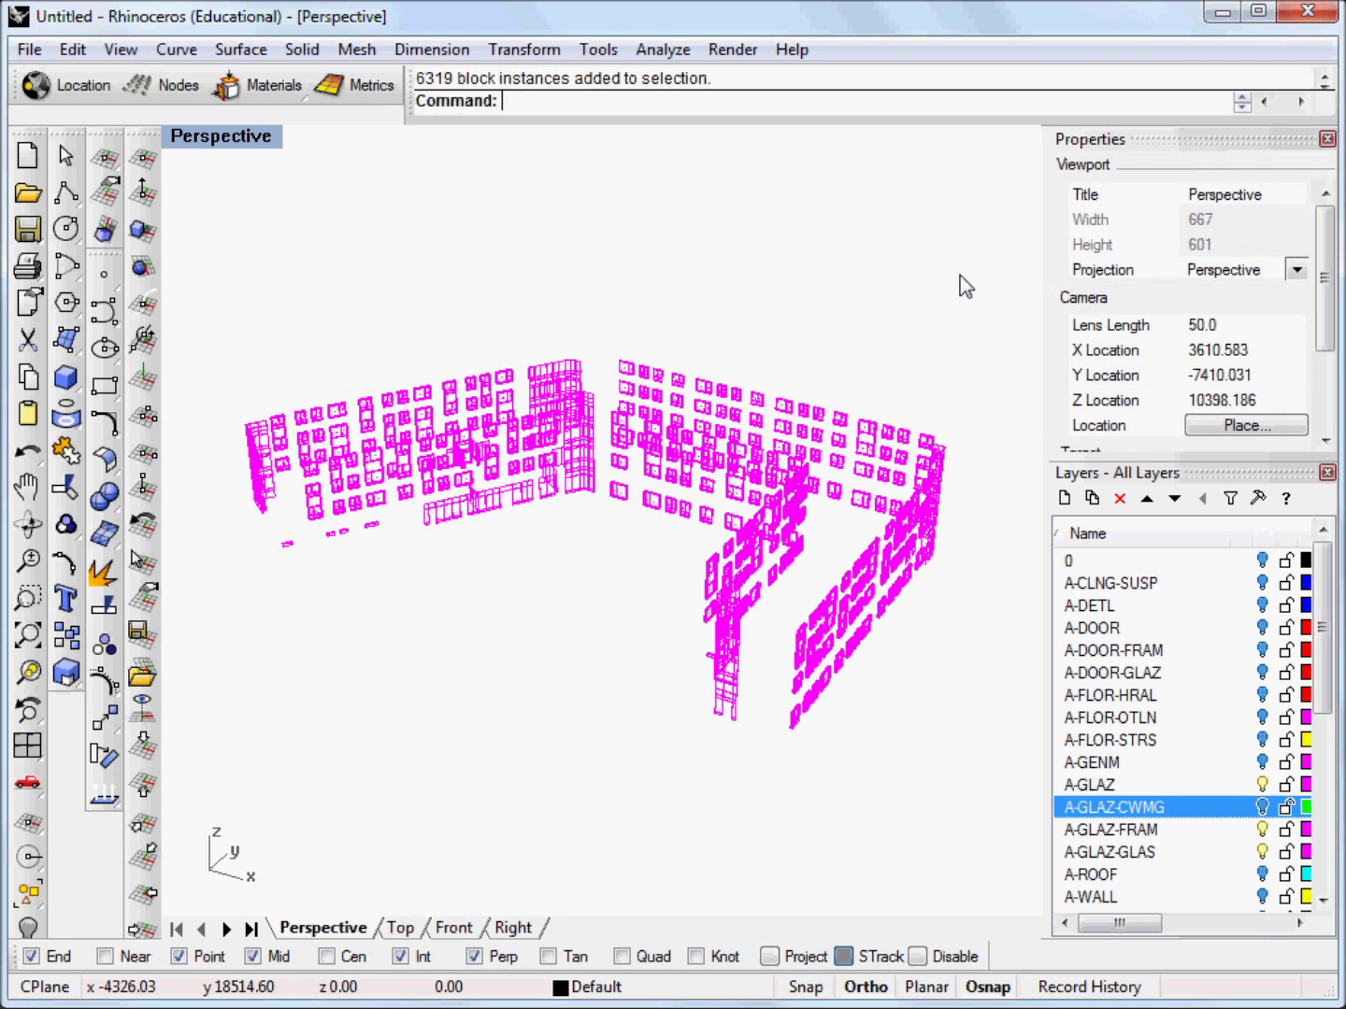
pyautogui.rightClick(938, 348)
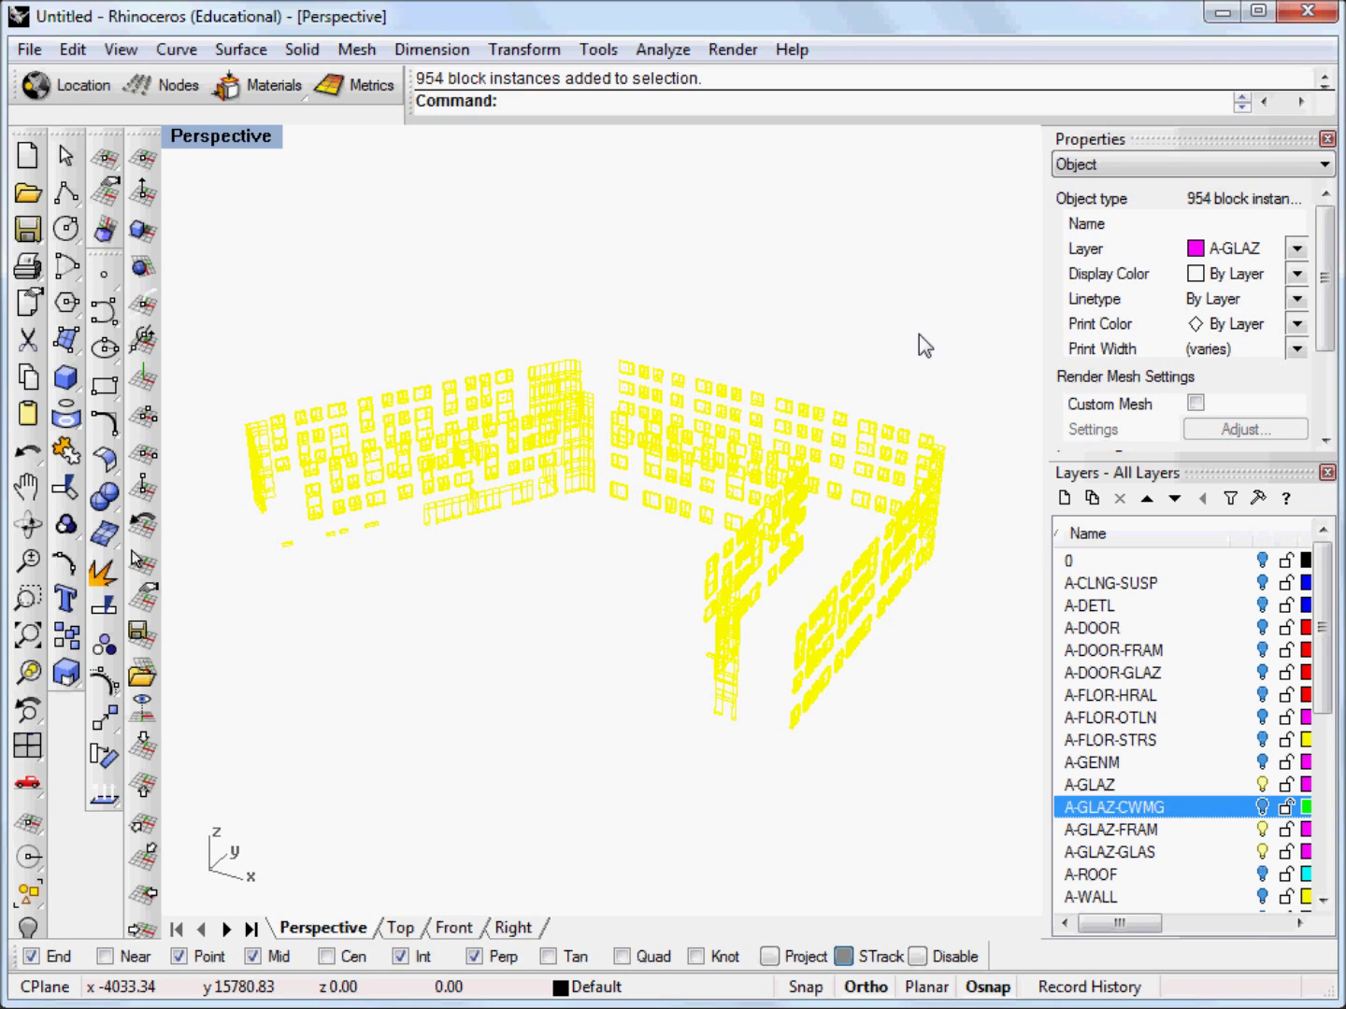
pyautogui.write('Explode')
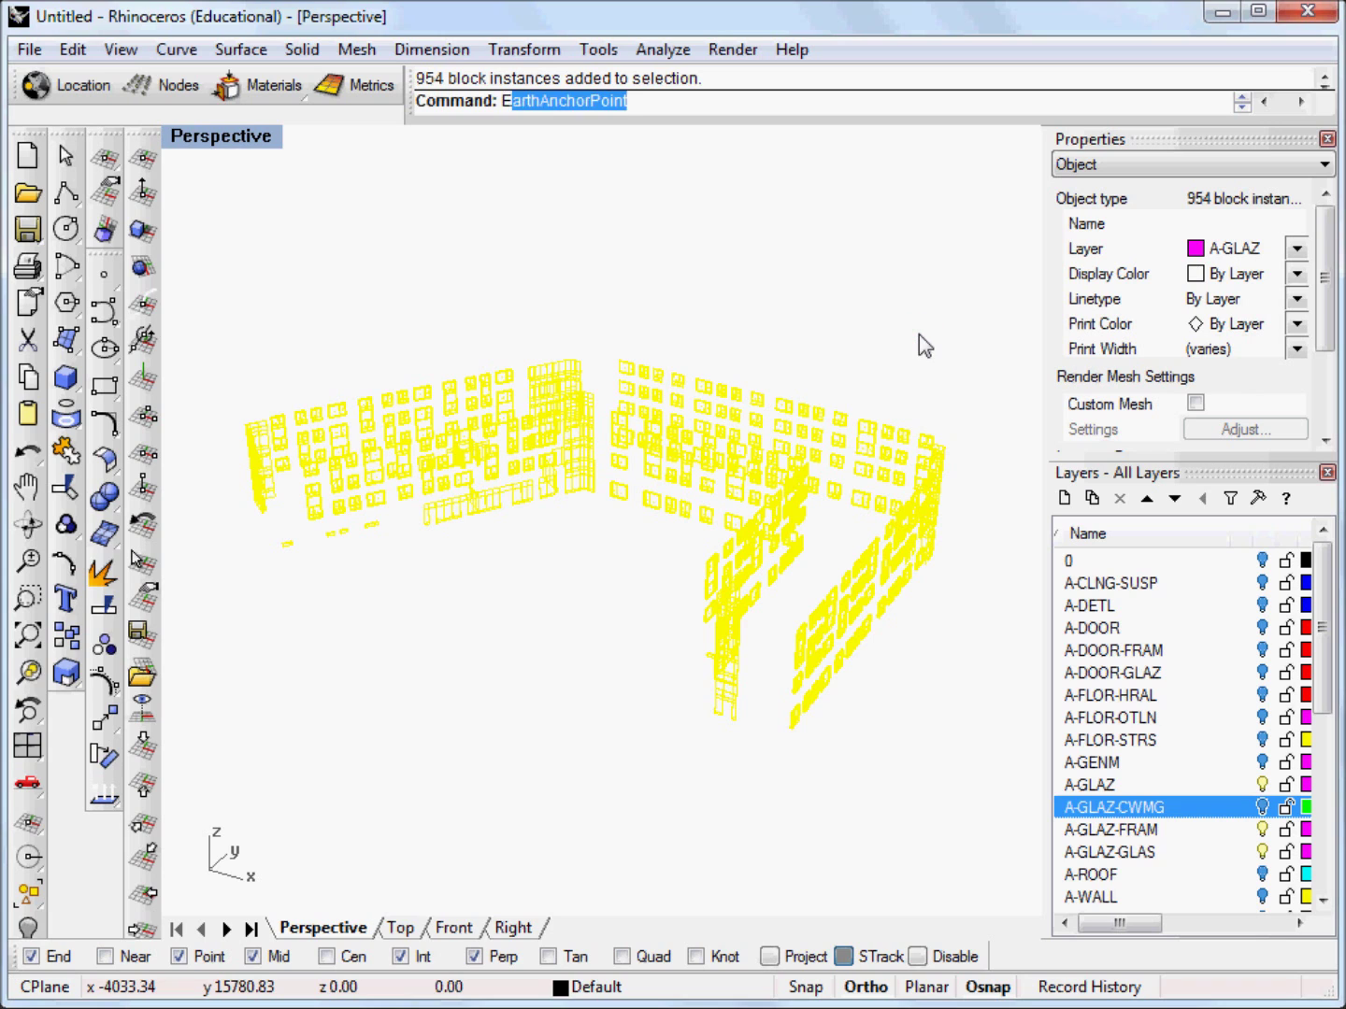
pyautogui.press('Return')
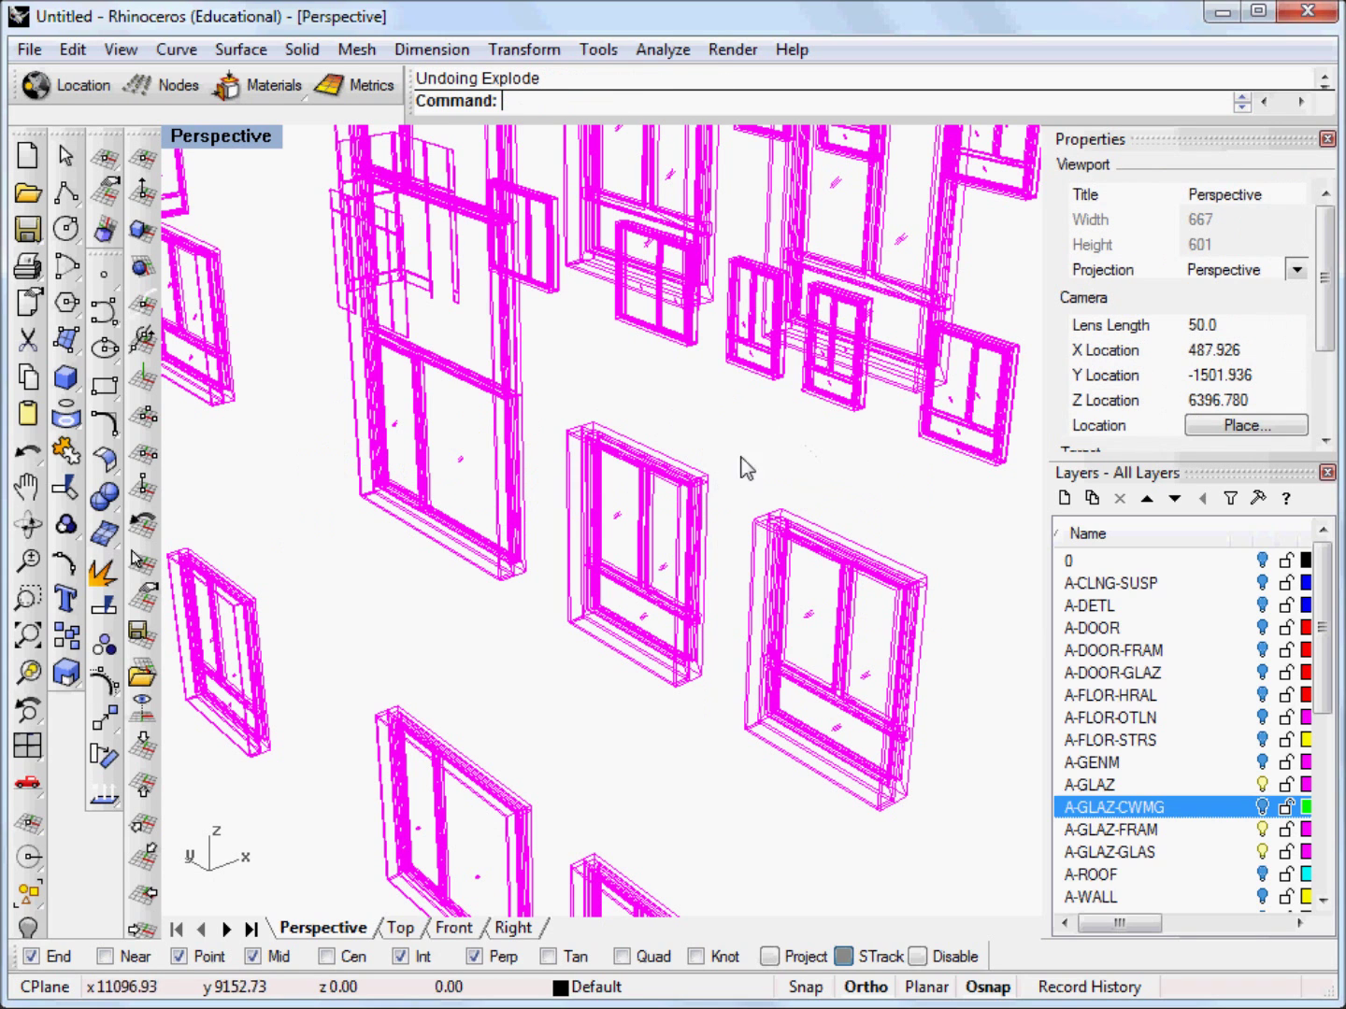
# - Examine individual window blocks on the facade by selecting them one after another
pyautogui.click(702, 498)
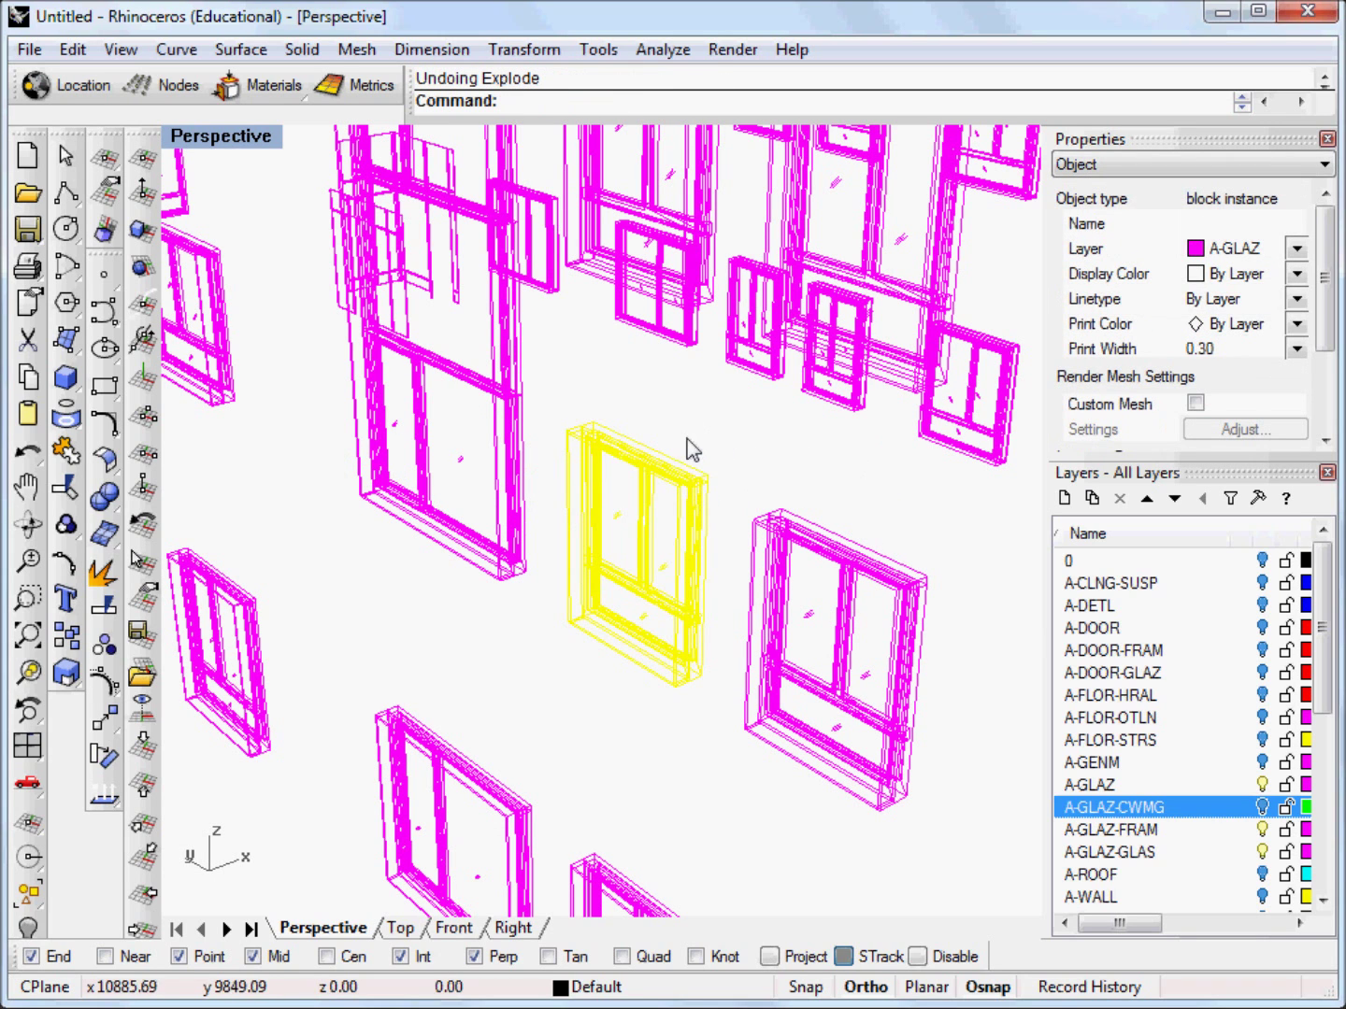
pyautogui.click(513, 413)
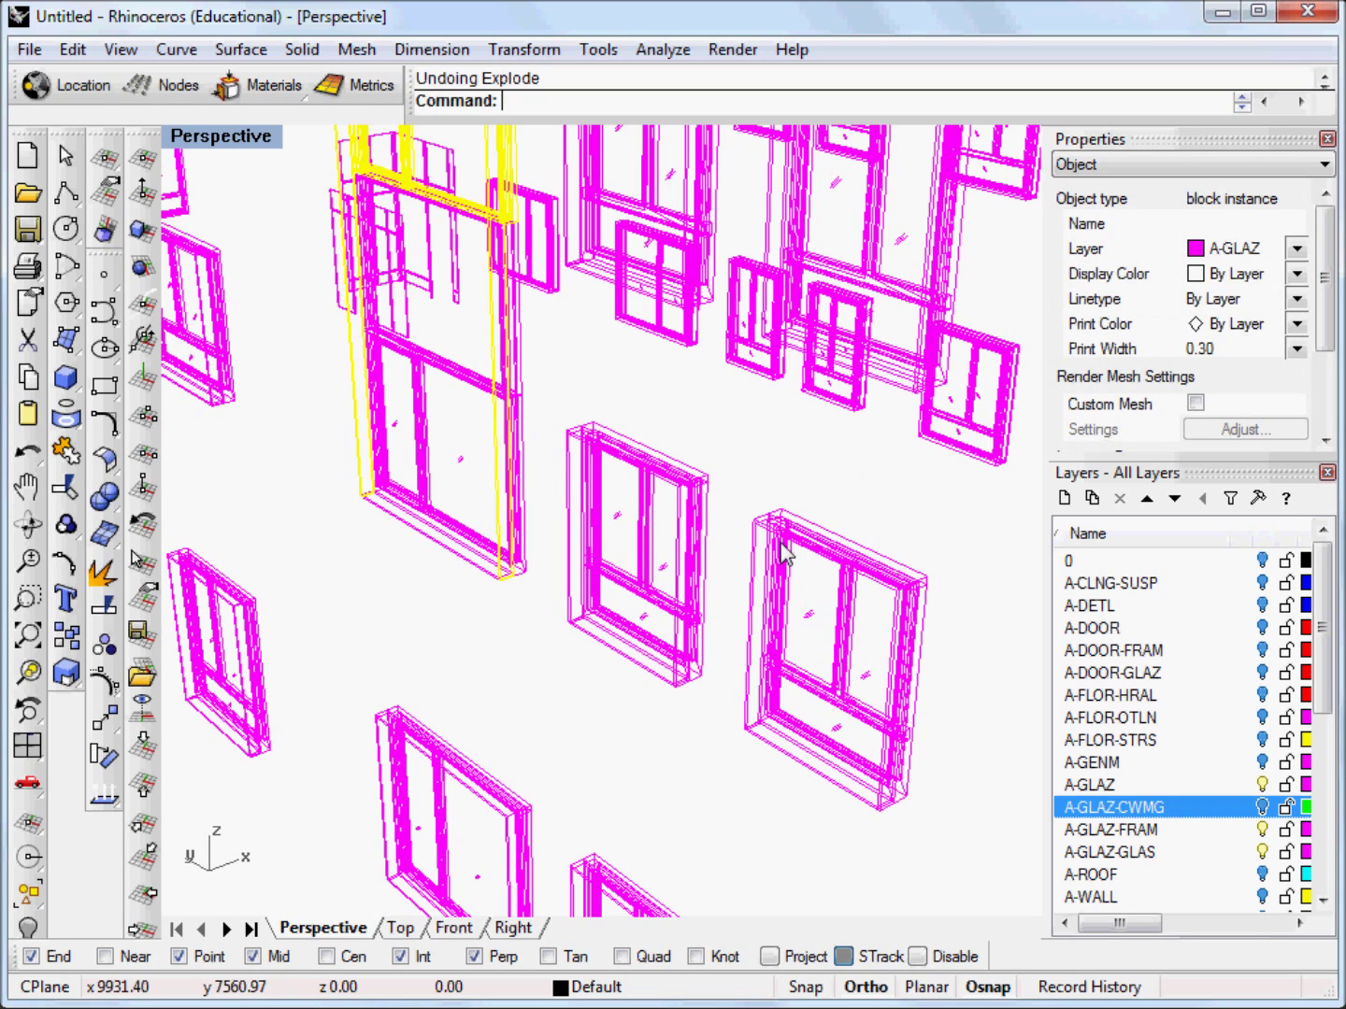
pyautogui.click(783, 553)
pyautogui.click(777, 468)
pyautogui.click(692, 491)
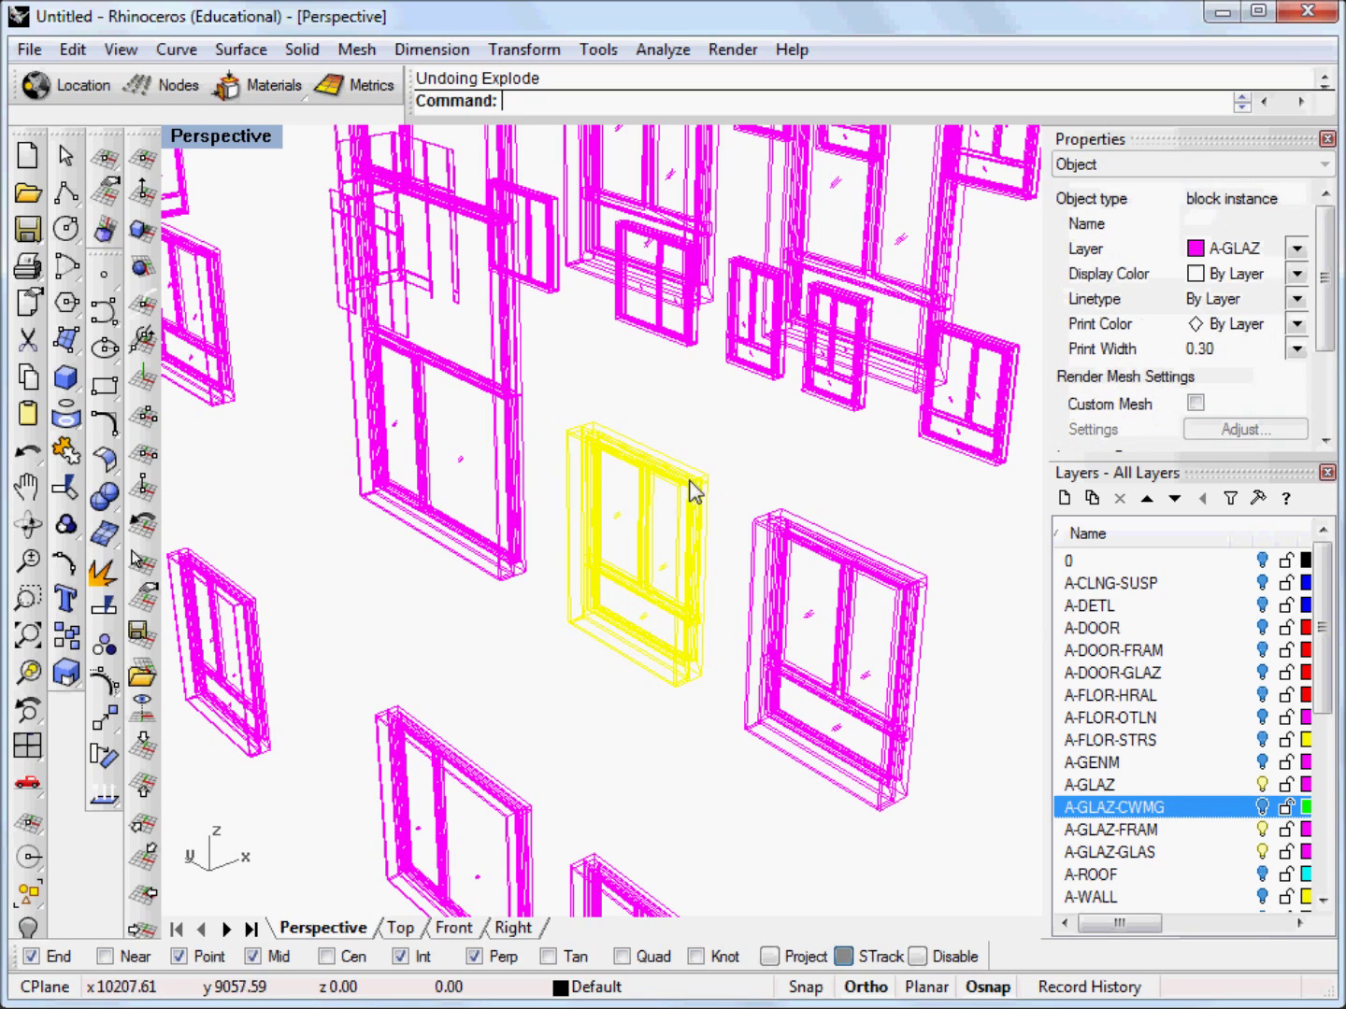
pyautogui.click(500, 559)
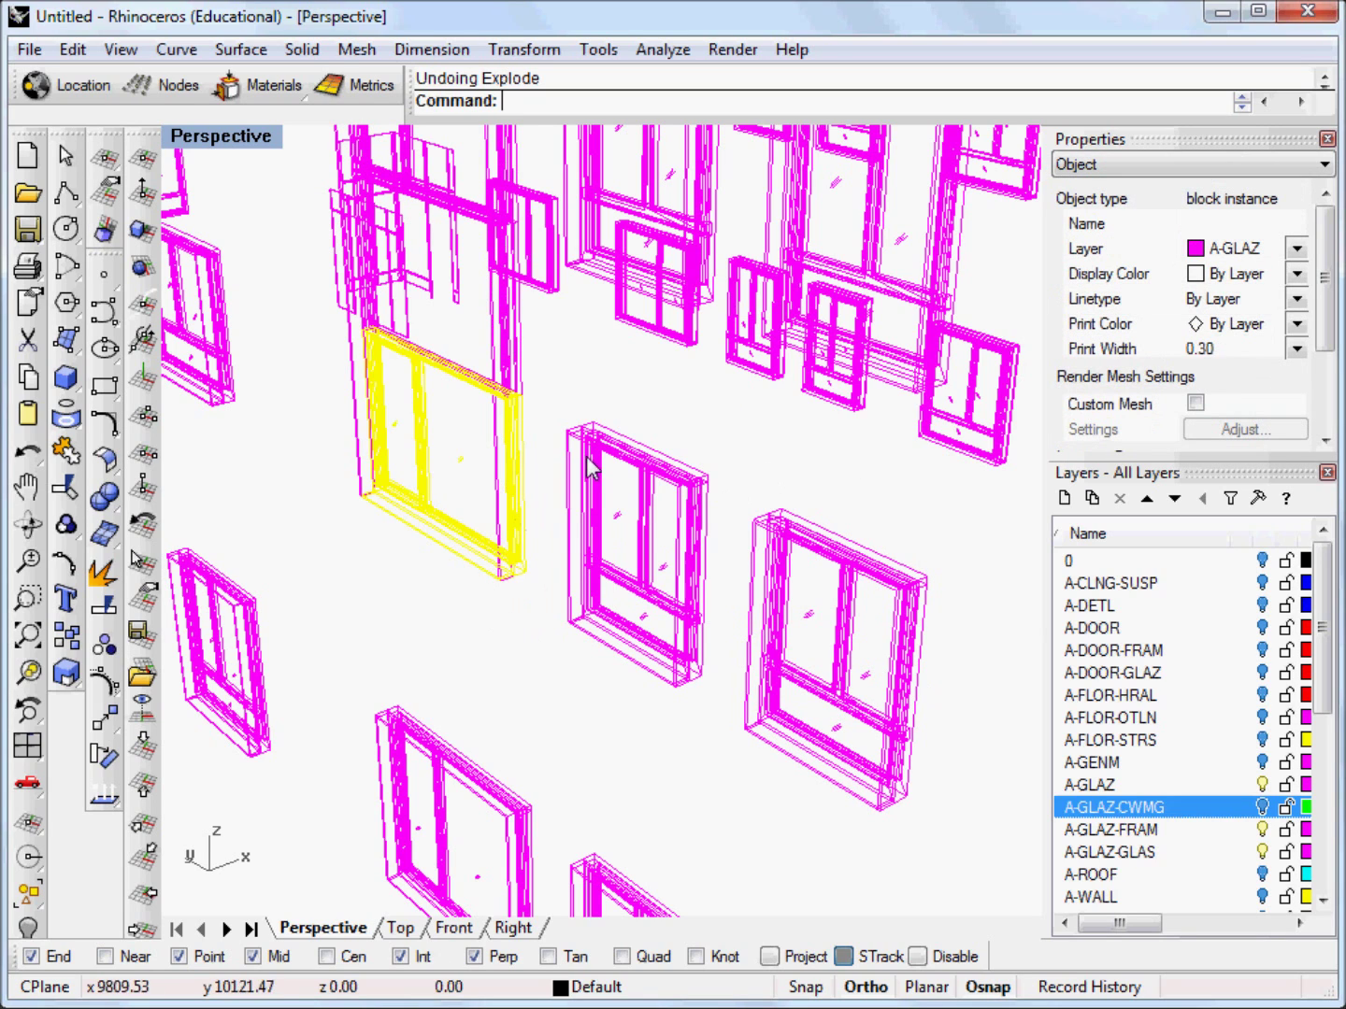
pyautogui.click(624, 406)
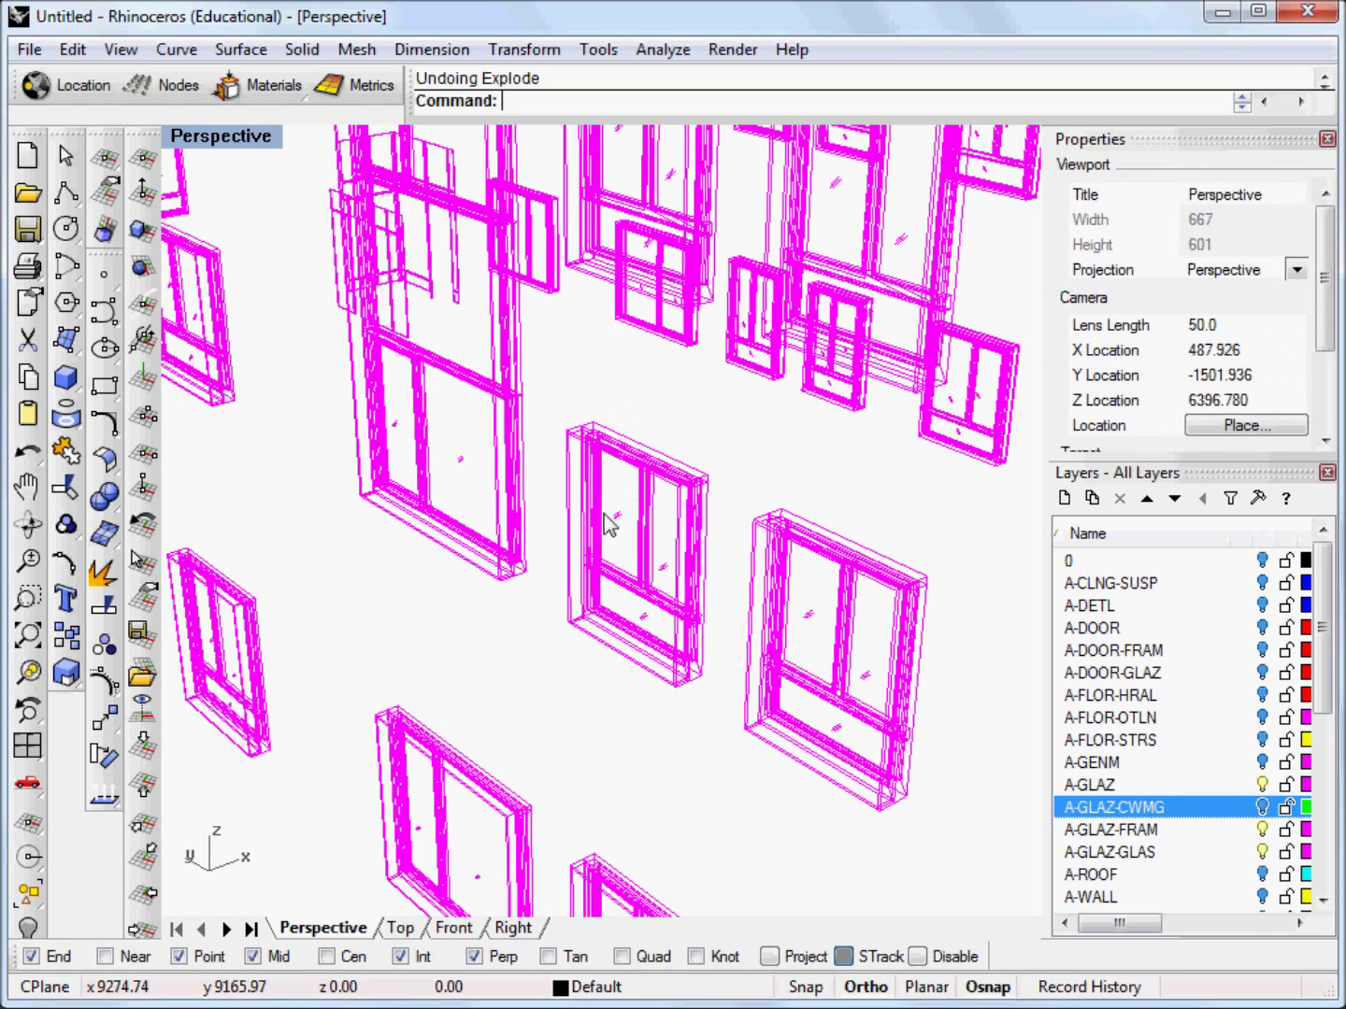
pyautogui.moveTo(574, 633); pyautogui.dragTo(613, 561, button='right')
pyautogui.click(619, 542)
pyautogui.click(663, 512)
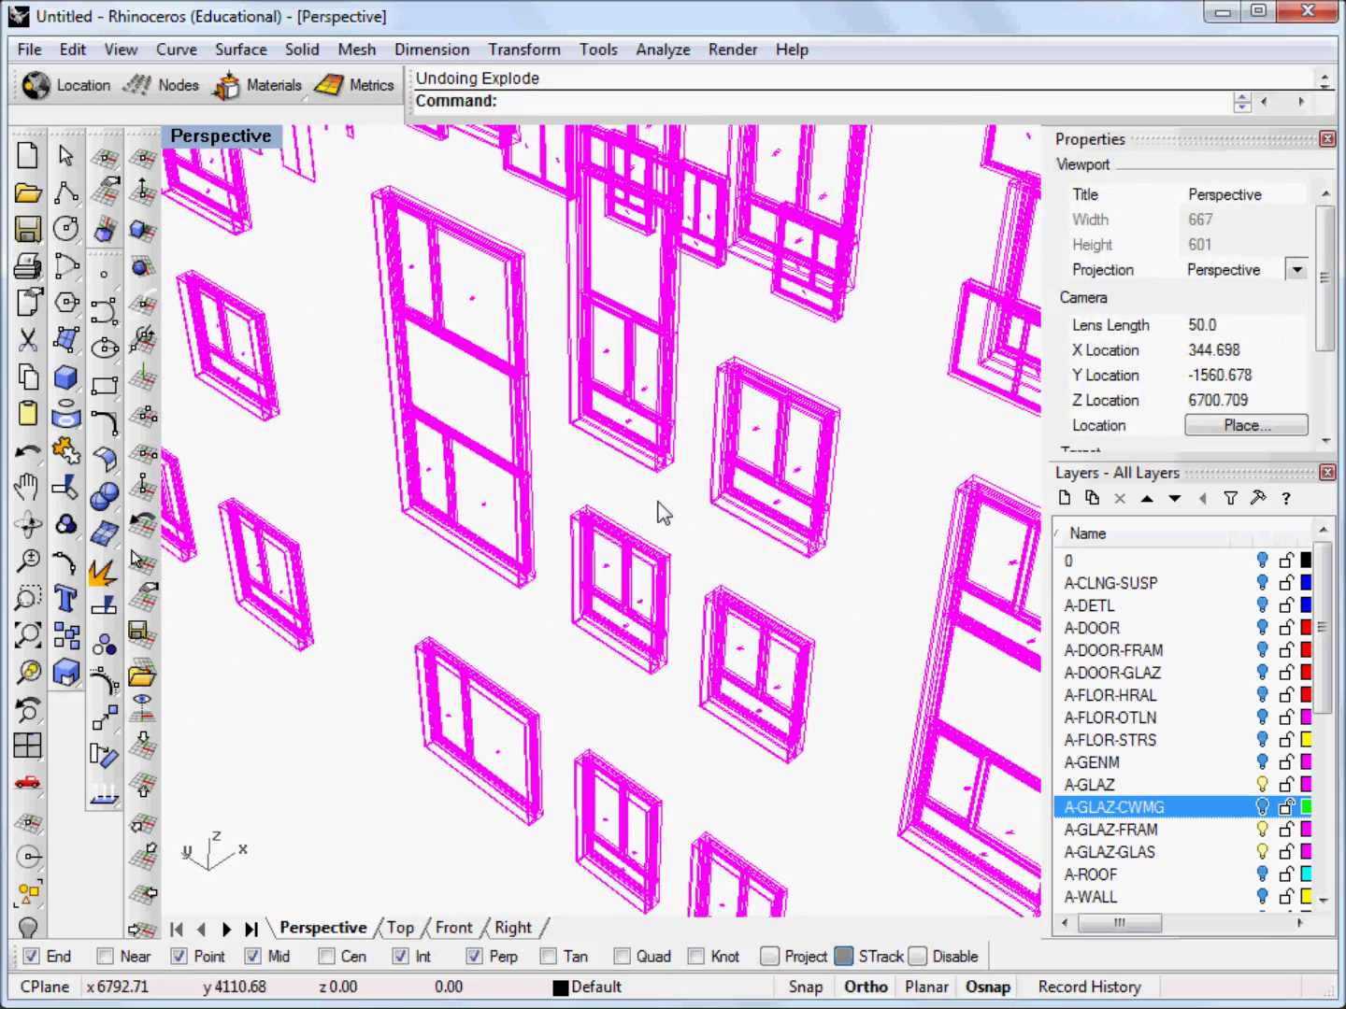
# - Explode all visible window blocks into separate objects and clear the selection
pyautogui.hotkey('ctrl', 'a')
pyautogui.write('Exp')
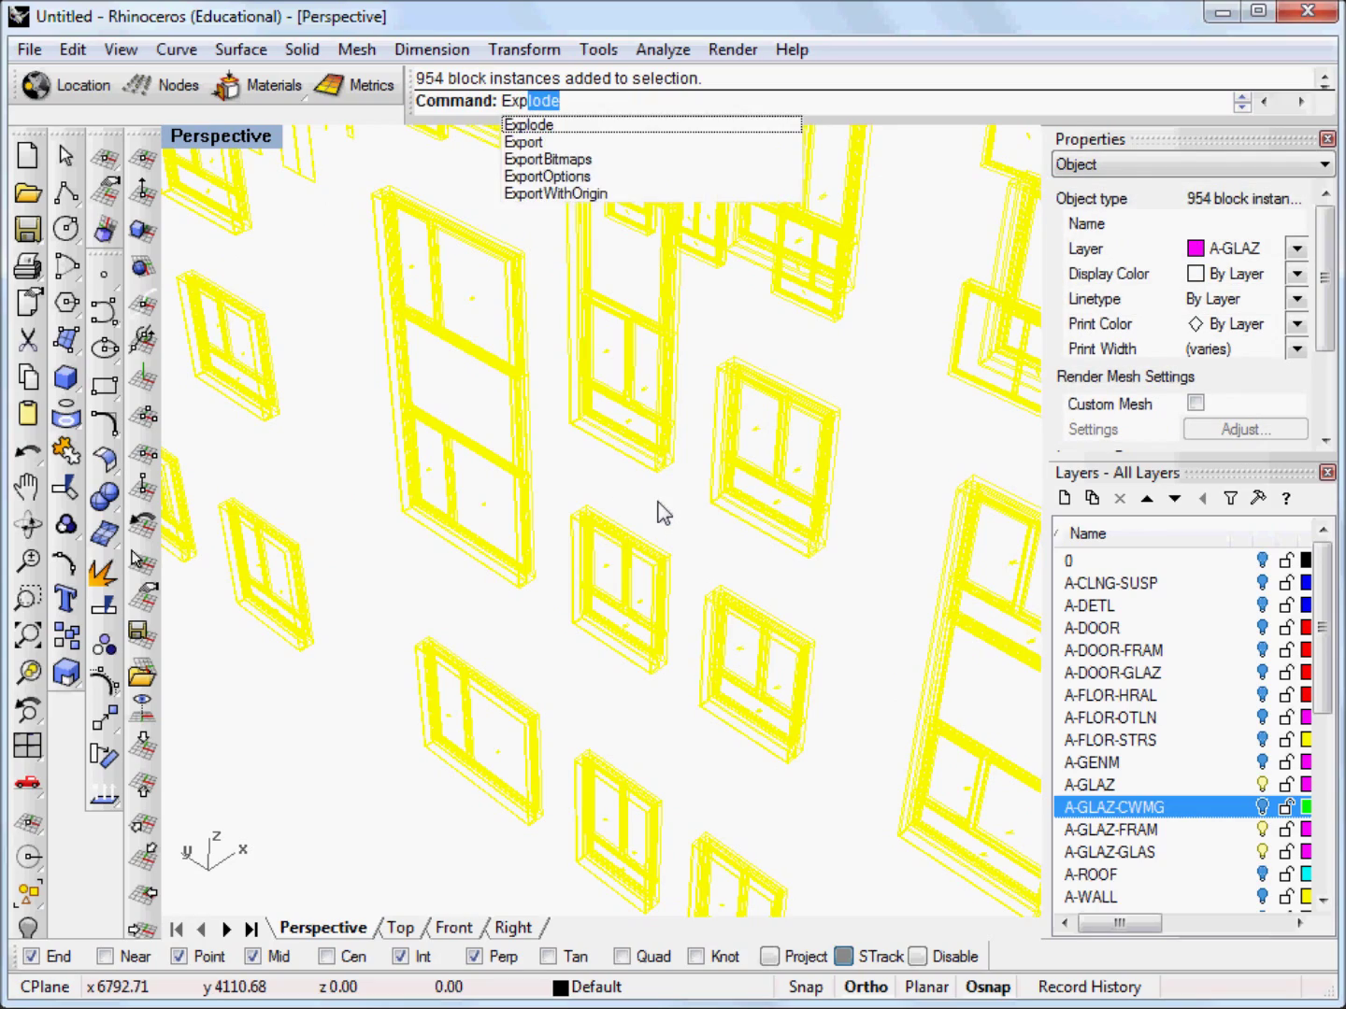
pyautogui.press('Return')
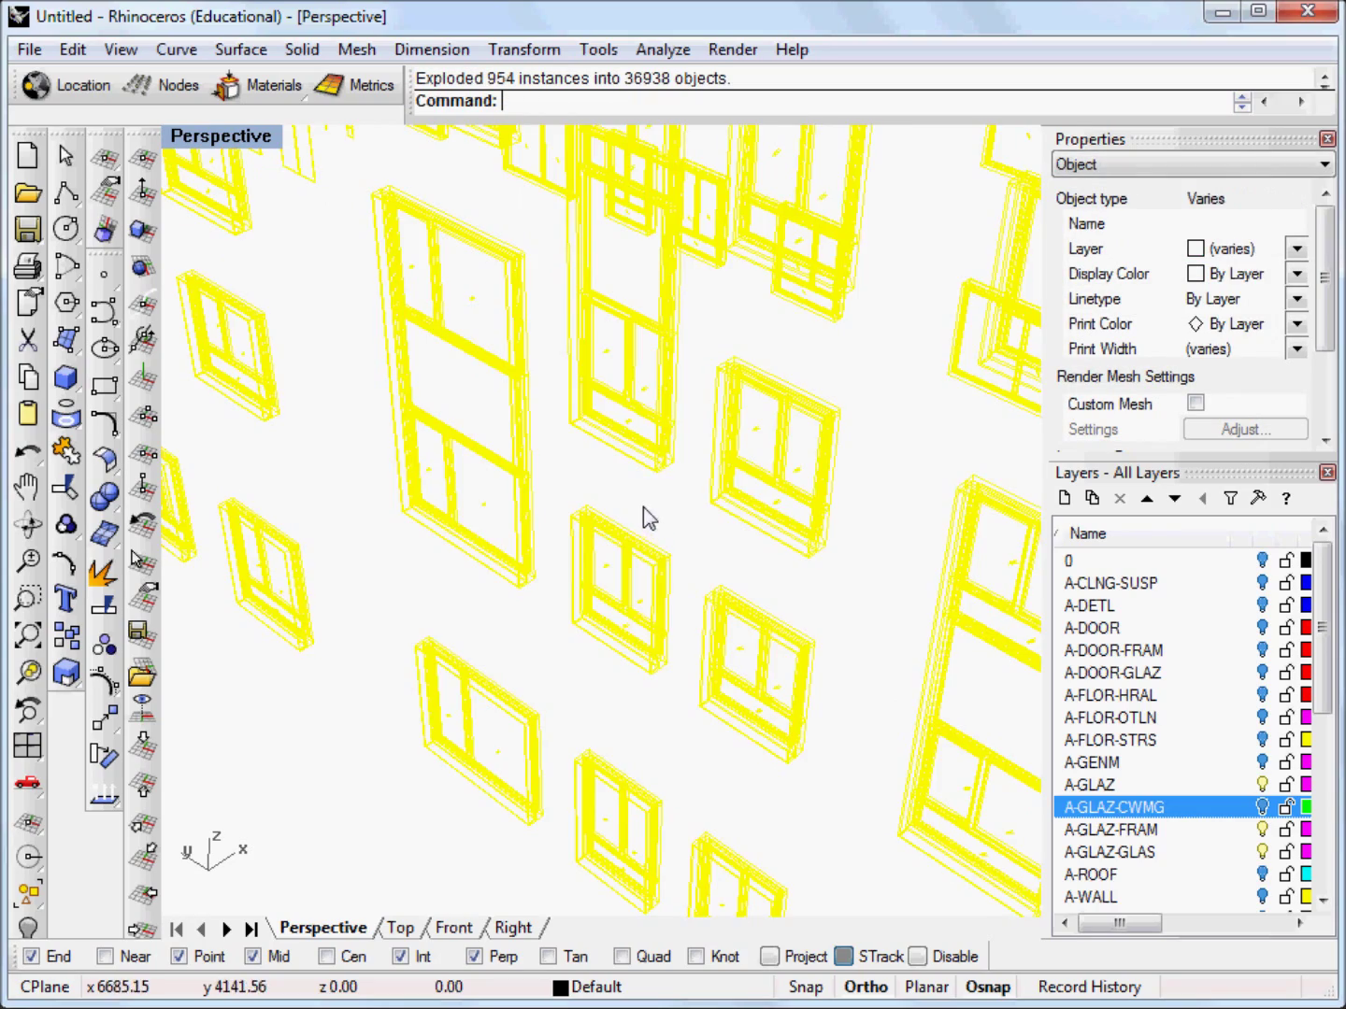
pyautogui.press('Escape')
# - Turn off the window frame layer A-GLAZ-FRAM
pyautogui.scroll(5, 634, 650)
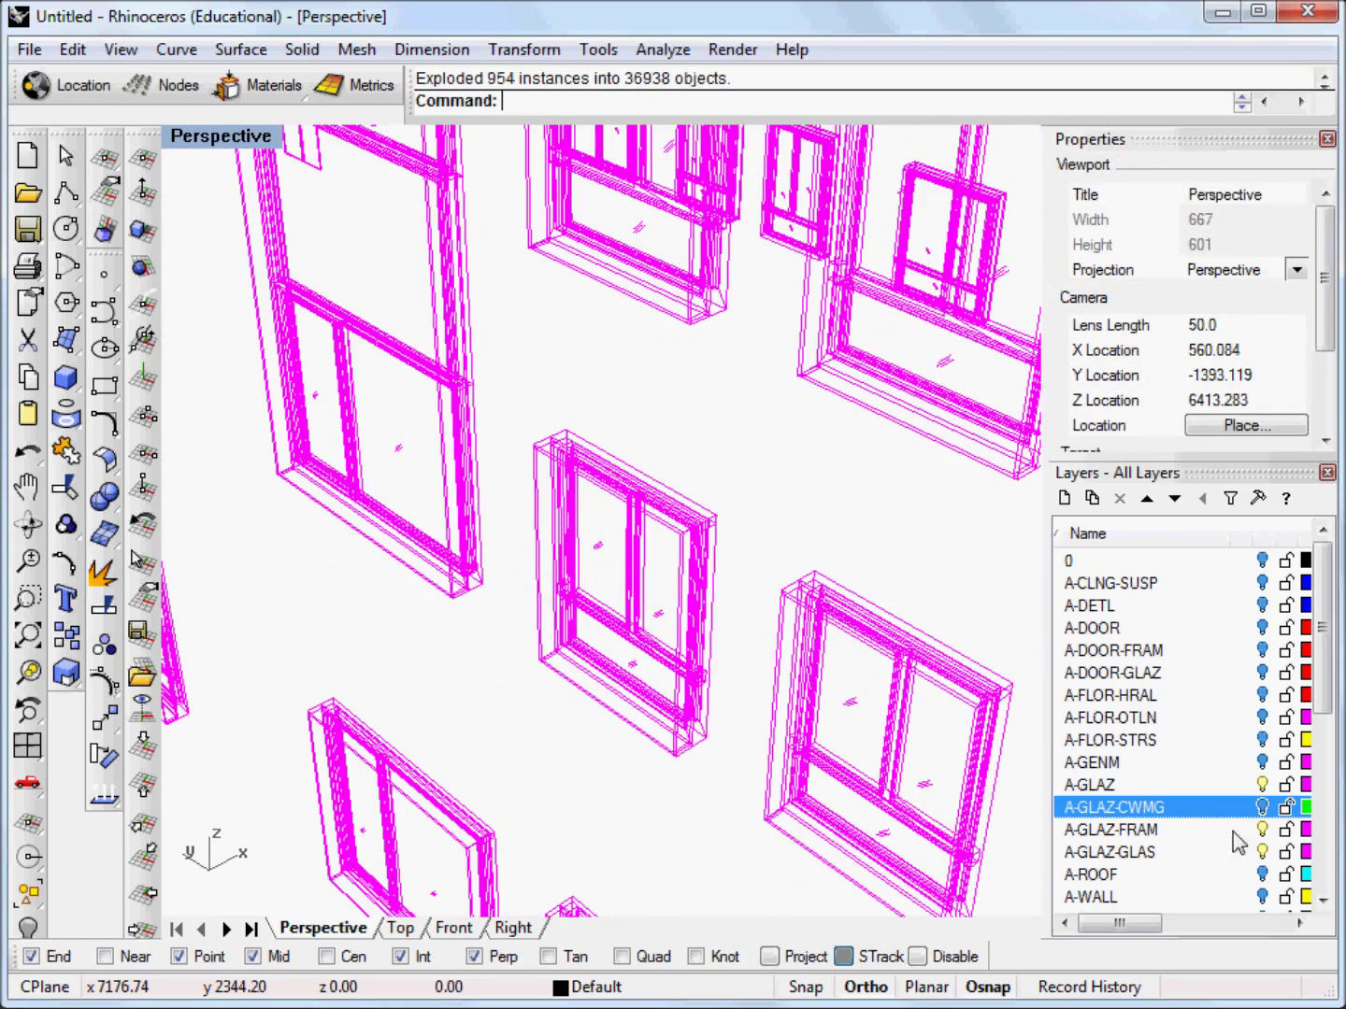
pyautogui.click(1262, 829)
pyautogui.moveTo(687, 481)
pyautogui.mouseDown(button='right')
pyautogui.moveTo(640, 438)
pyautogui.moveTo(684, 439)
pyautogui.moveTo(701, 481)
pyautogui.mouseUp(button='right')
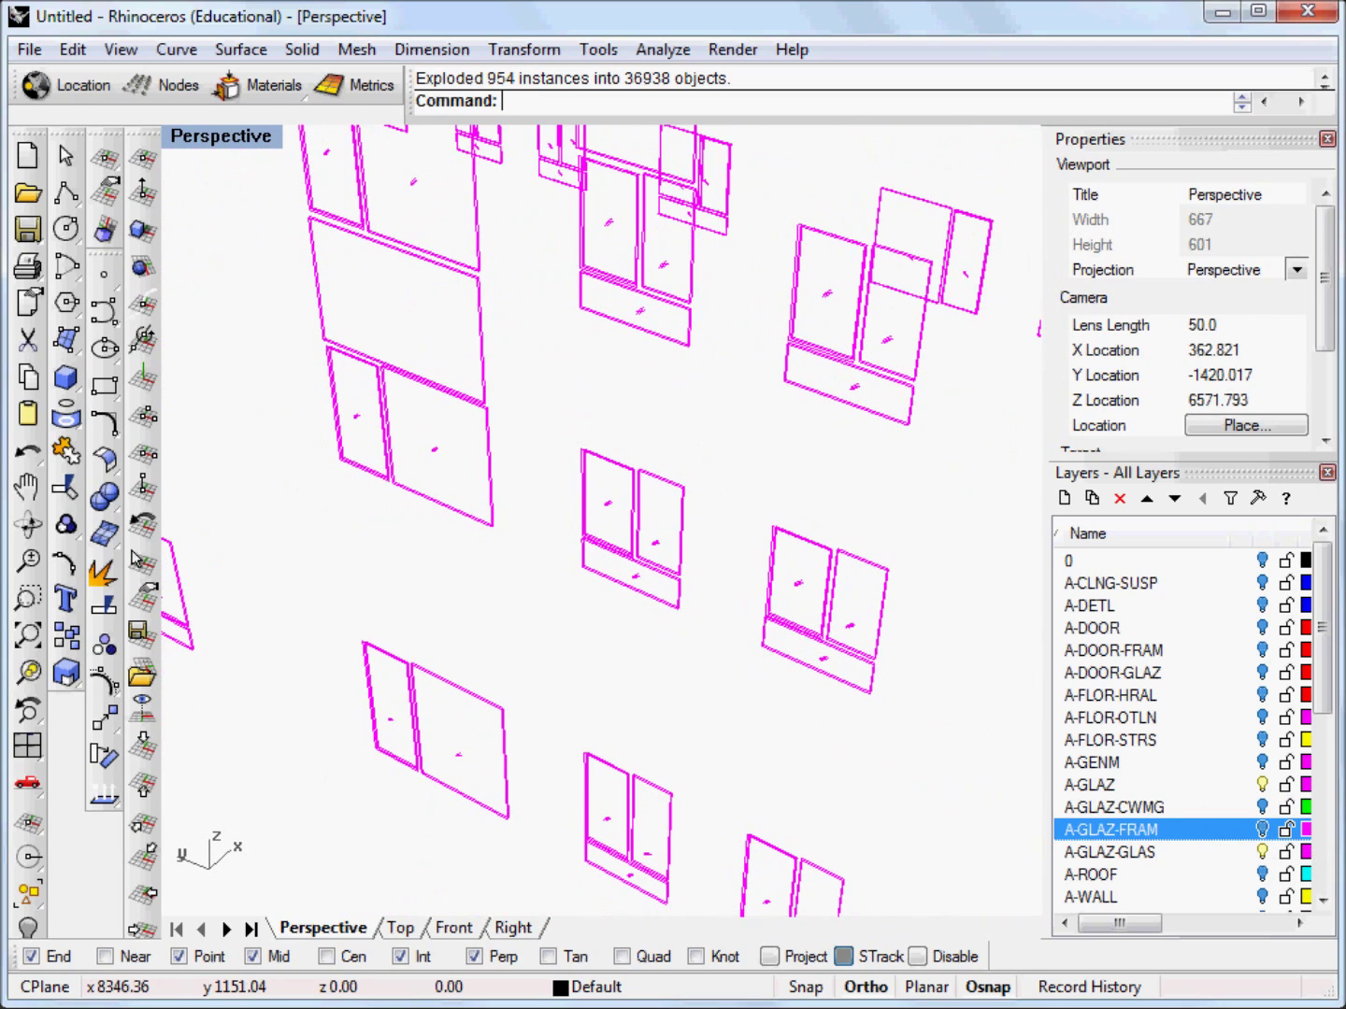
# - Toggle the A-GLAZ and A-GLAZ-GLAS layers to check what each contains, and inspect a glass pane up close
pyautogui.click(1262, 785)
pyautogui.click(1262, 785)
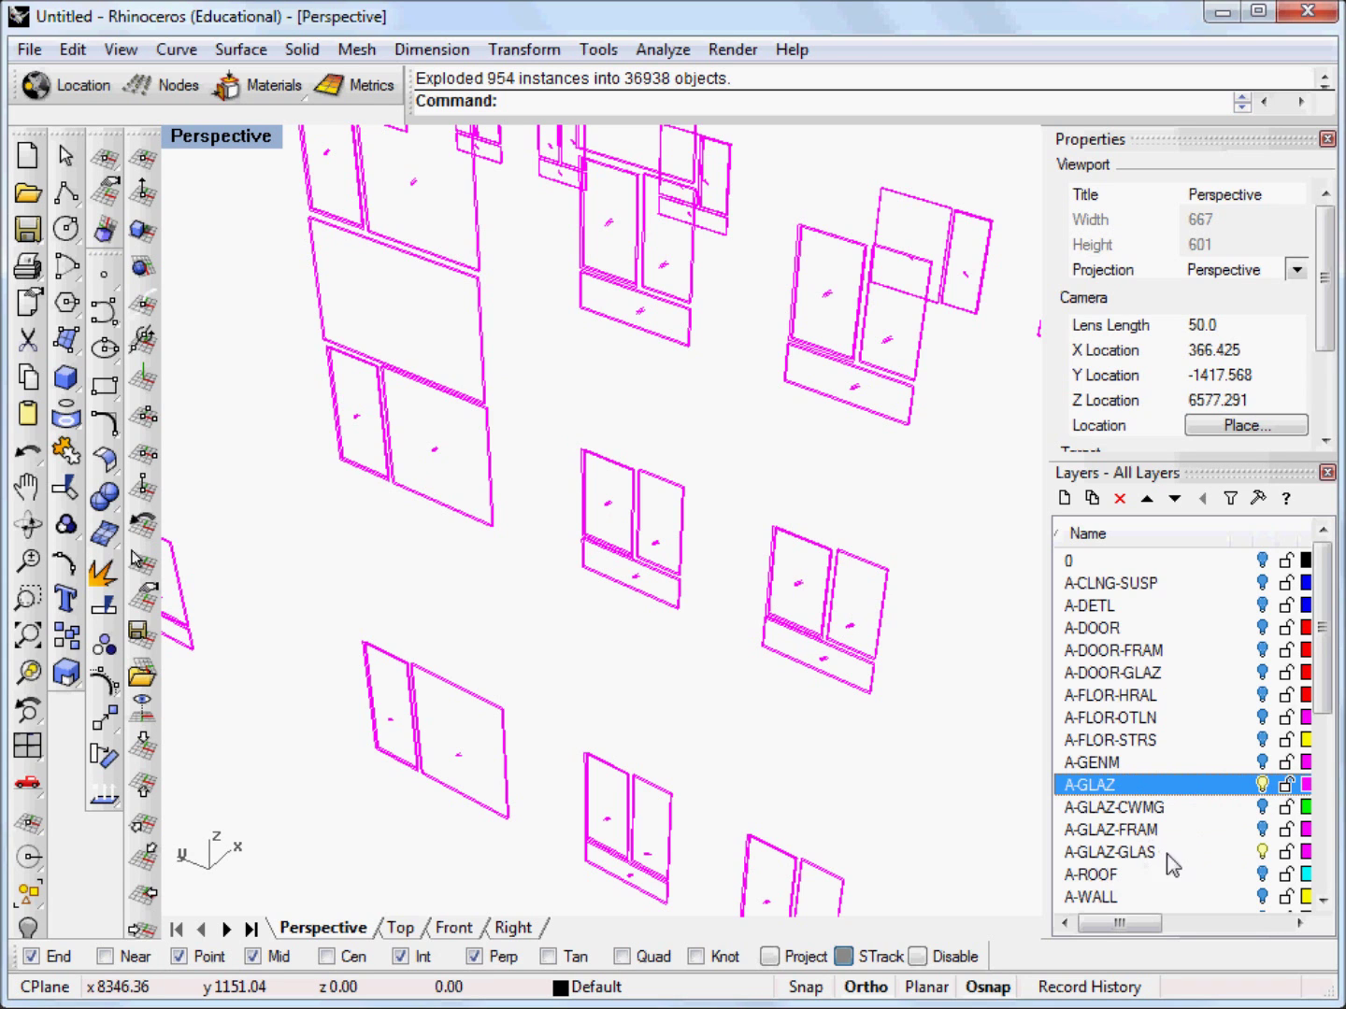
pyautogui.click(1263, 852)
pyautogui.scroll(6, 608, 580)
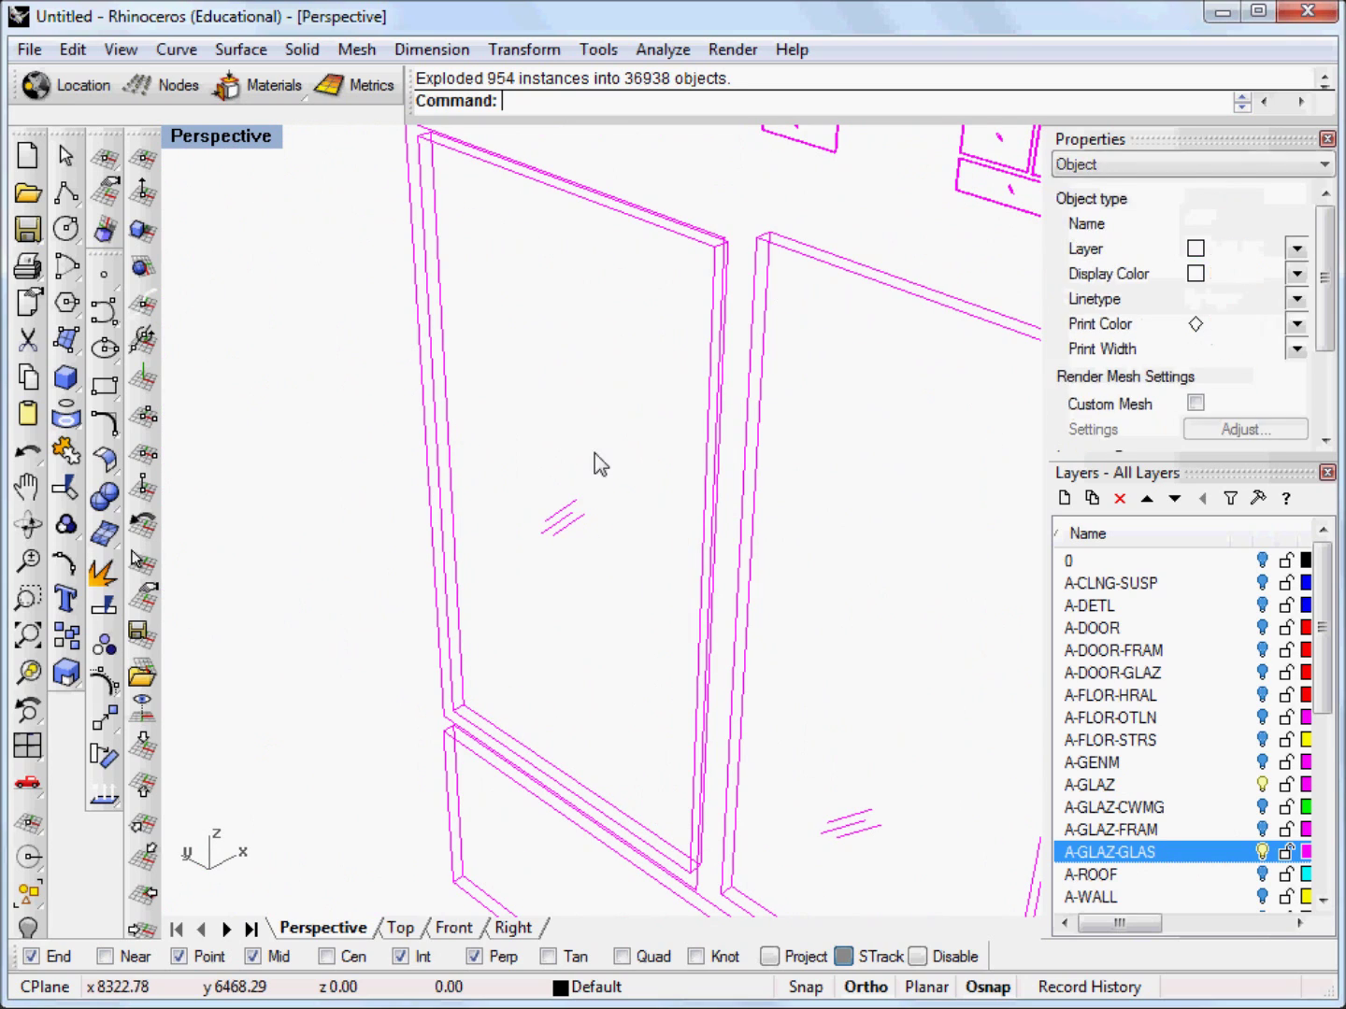
pyautogui.click(600, 463)
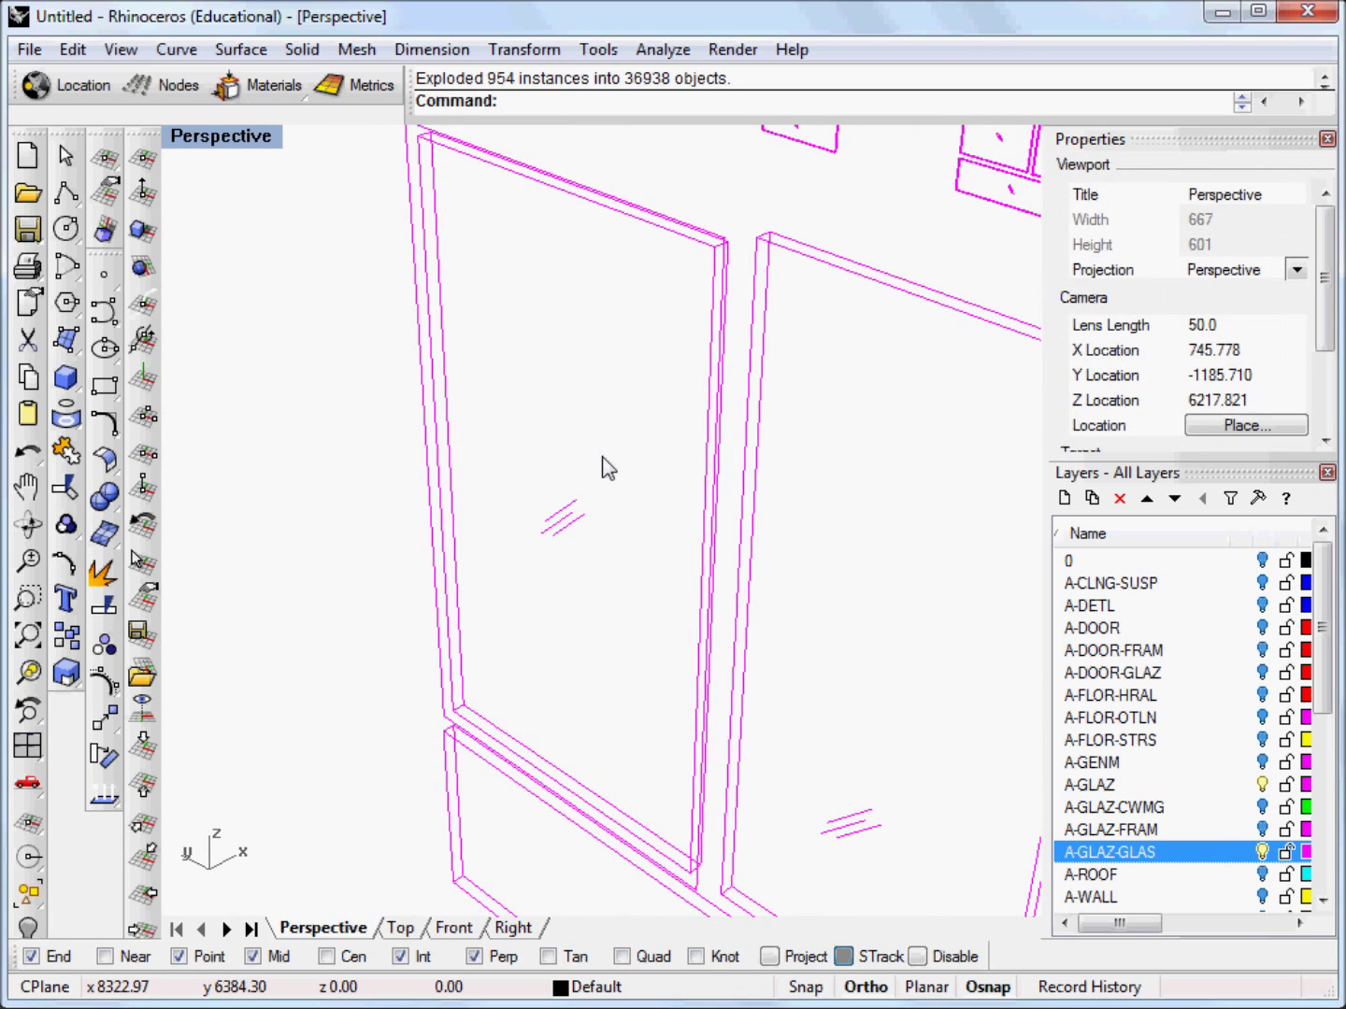
# - Select all visible curves with the Select Curves tool and delete them from the glazing
pyautogui.click(31, 895)
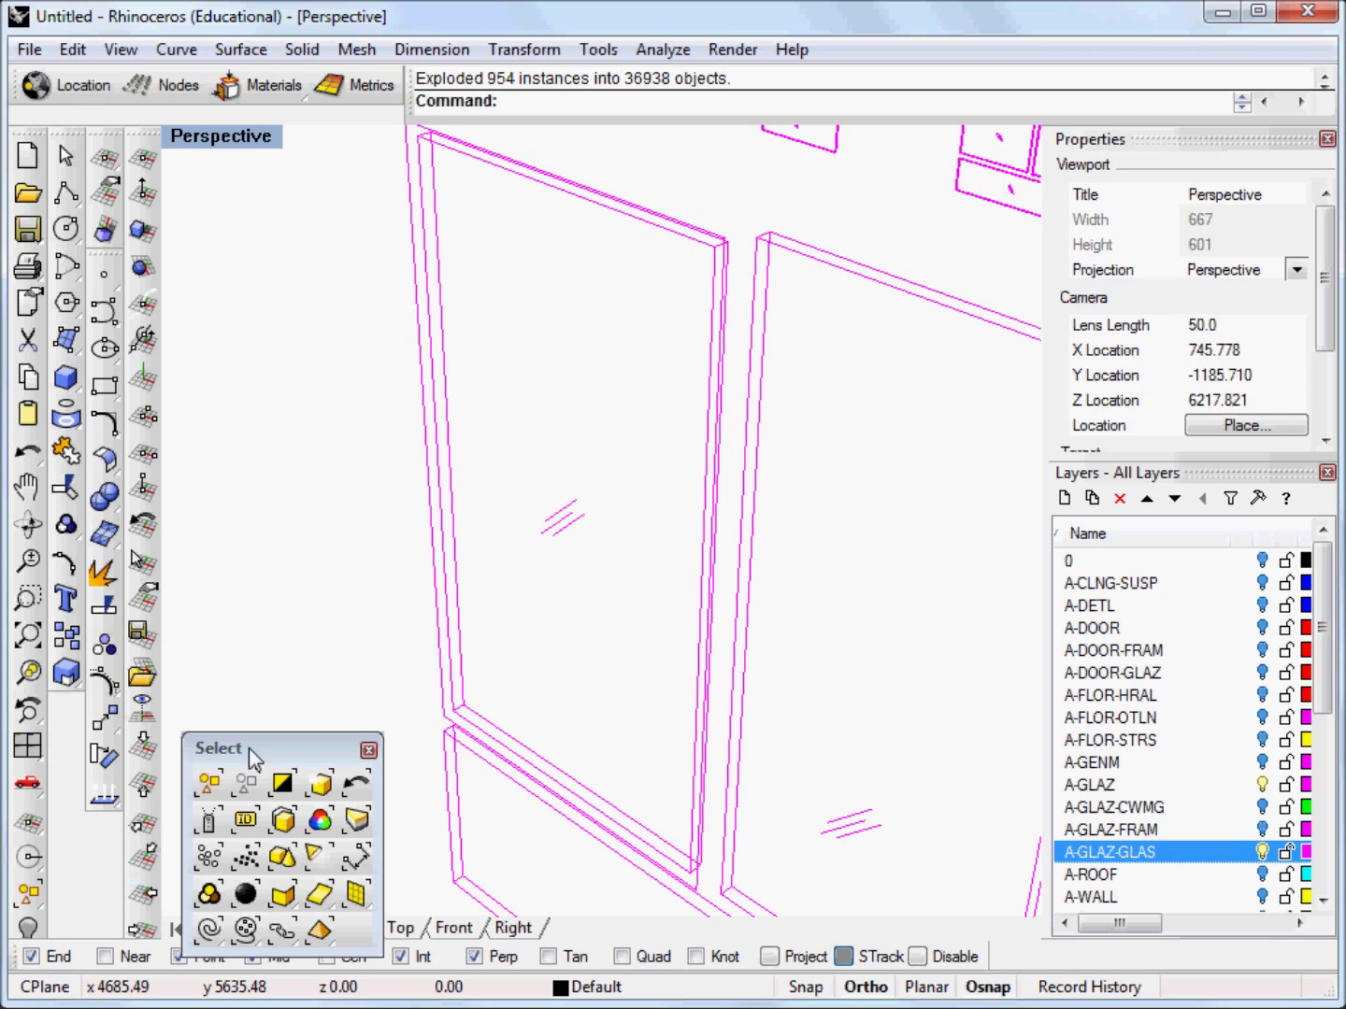
pyautogui.moveTo(249, 751); pyautogui.dragTo(232, 181)
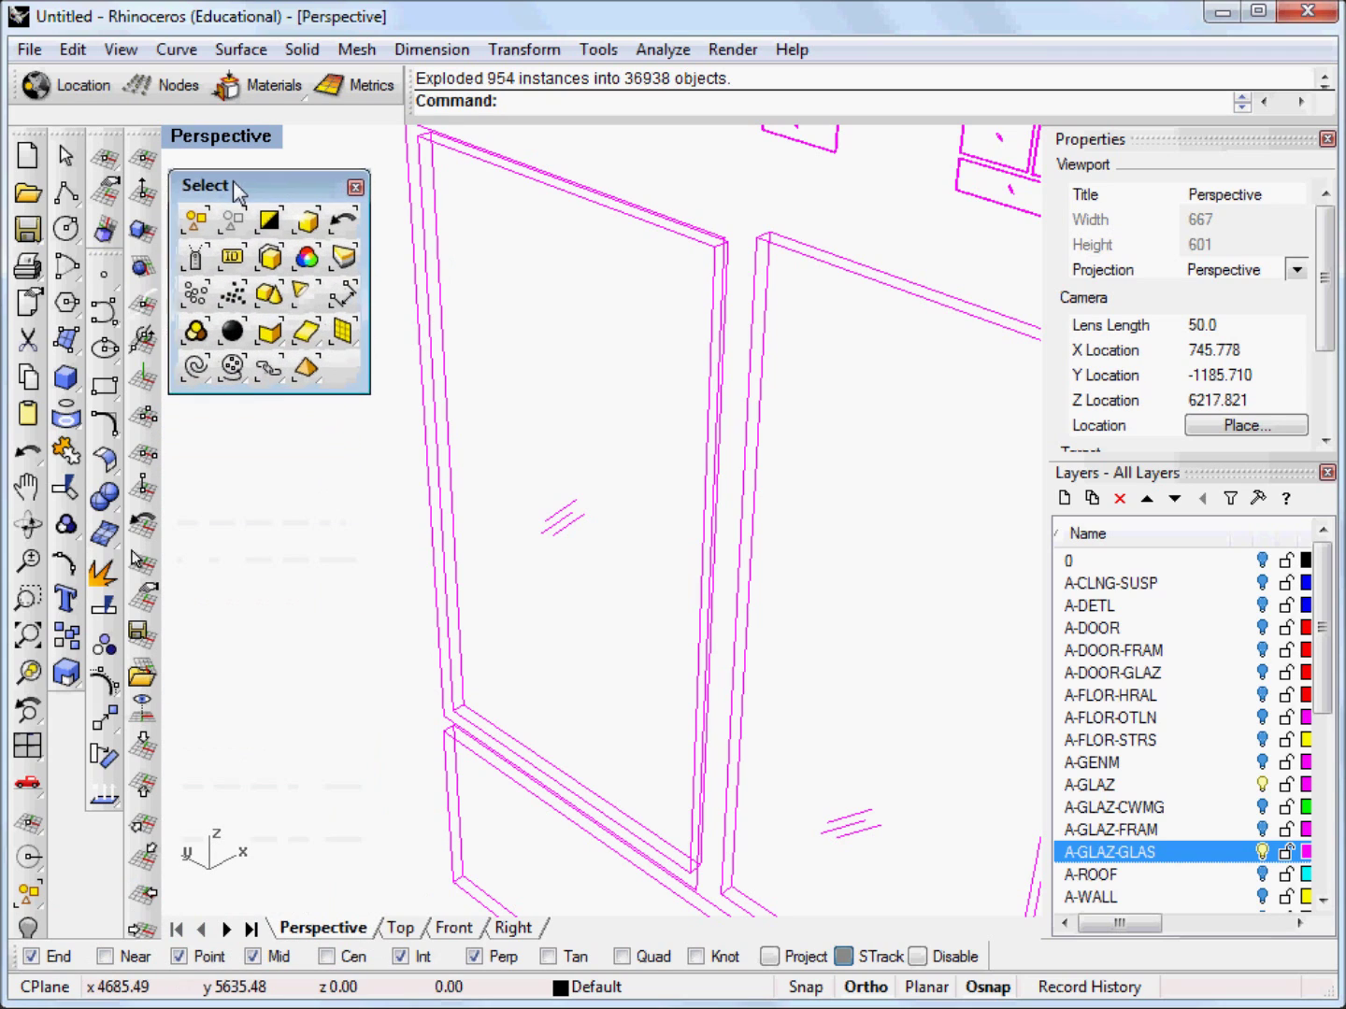
pyautogui.click(194, 368)
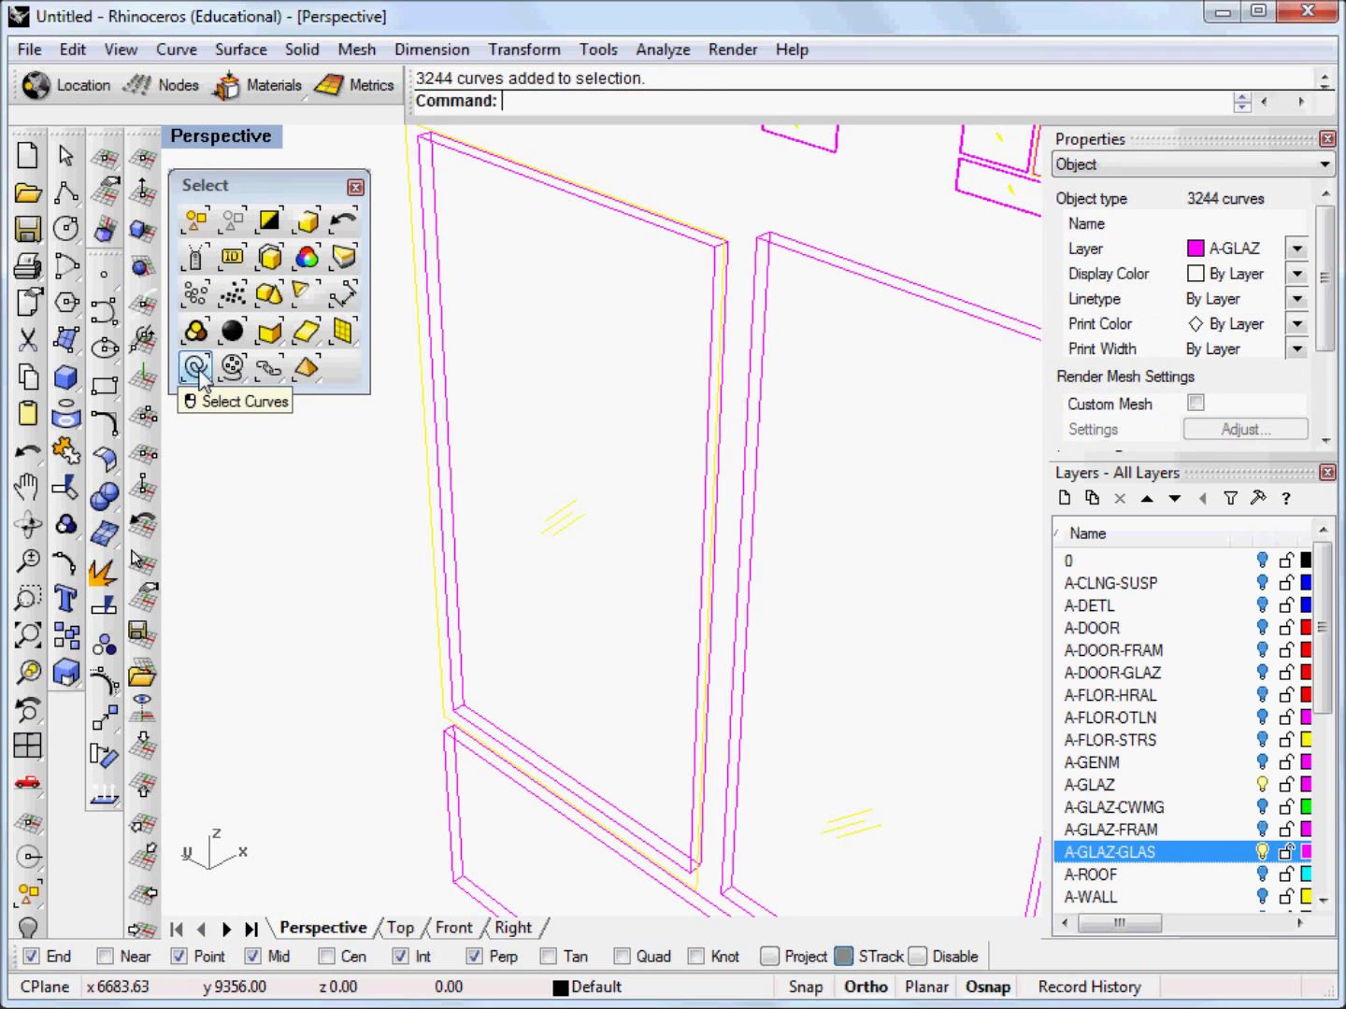
pyautogui.press('Delete')
pyautogui.scroll(-5, 459, 502)
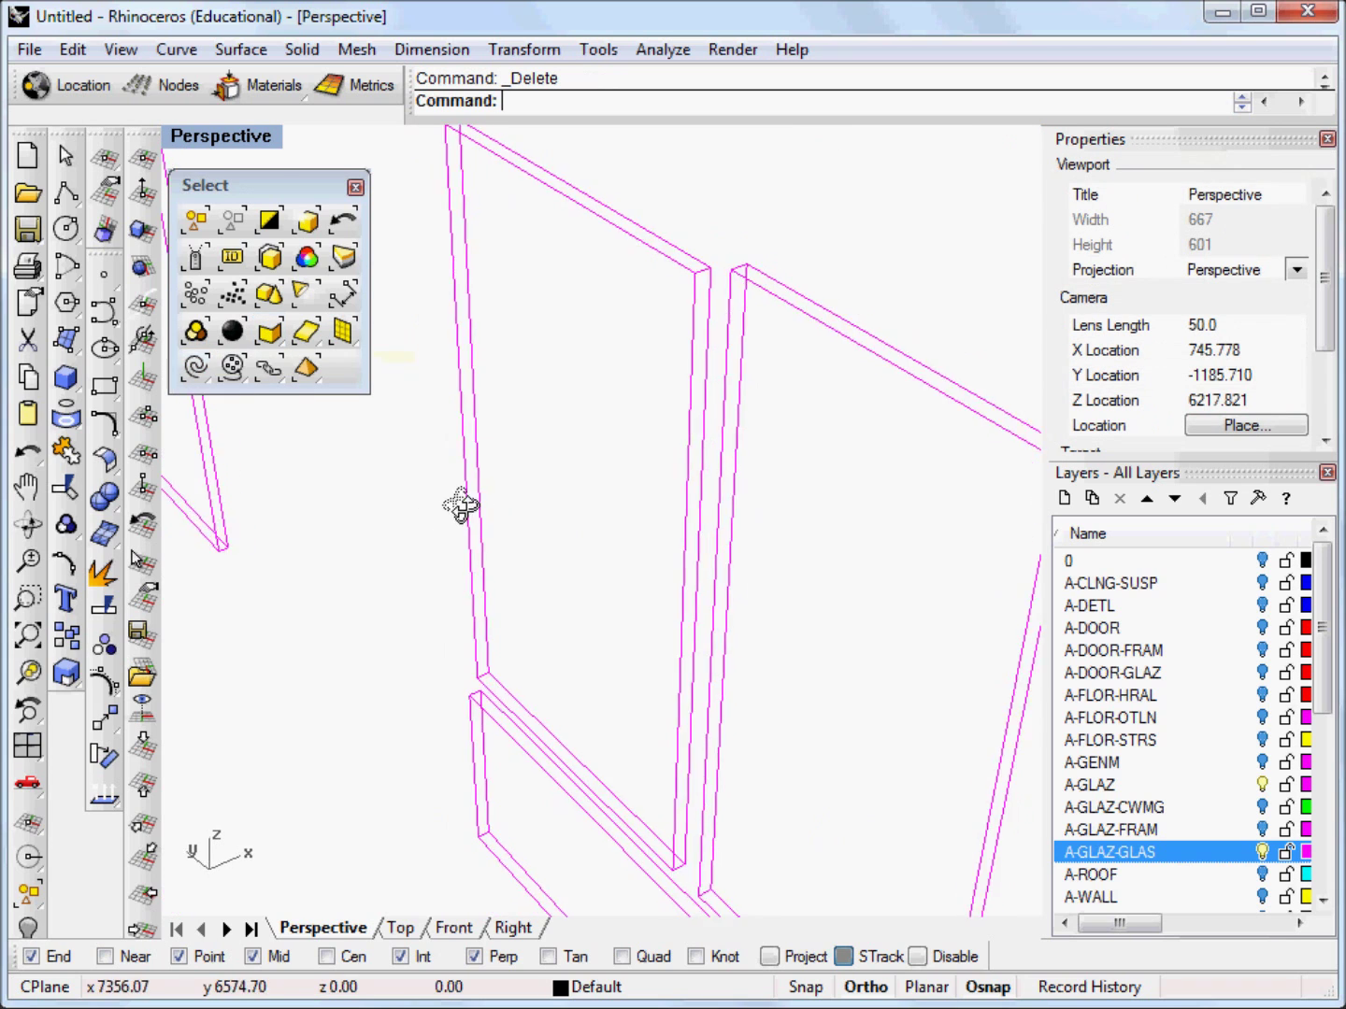
# - Switch the Perspective view to shaded display and inspect the thickness of a glass pane up close
pyautogui.click(267, 143)
pyautogui.click(240, 261)
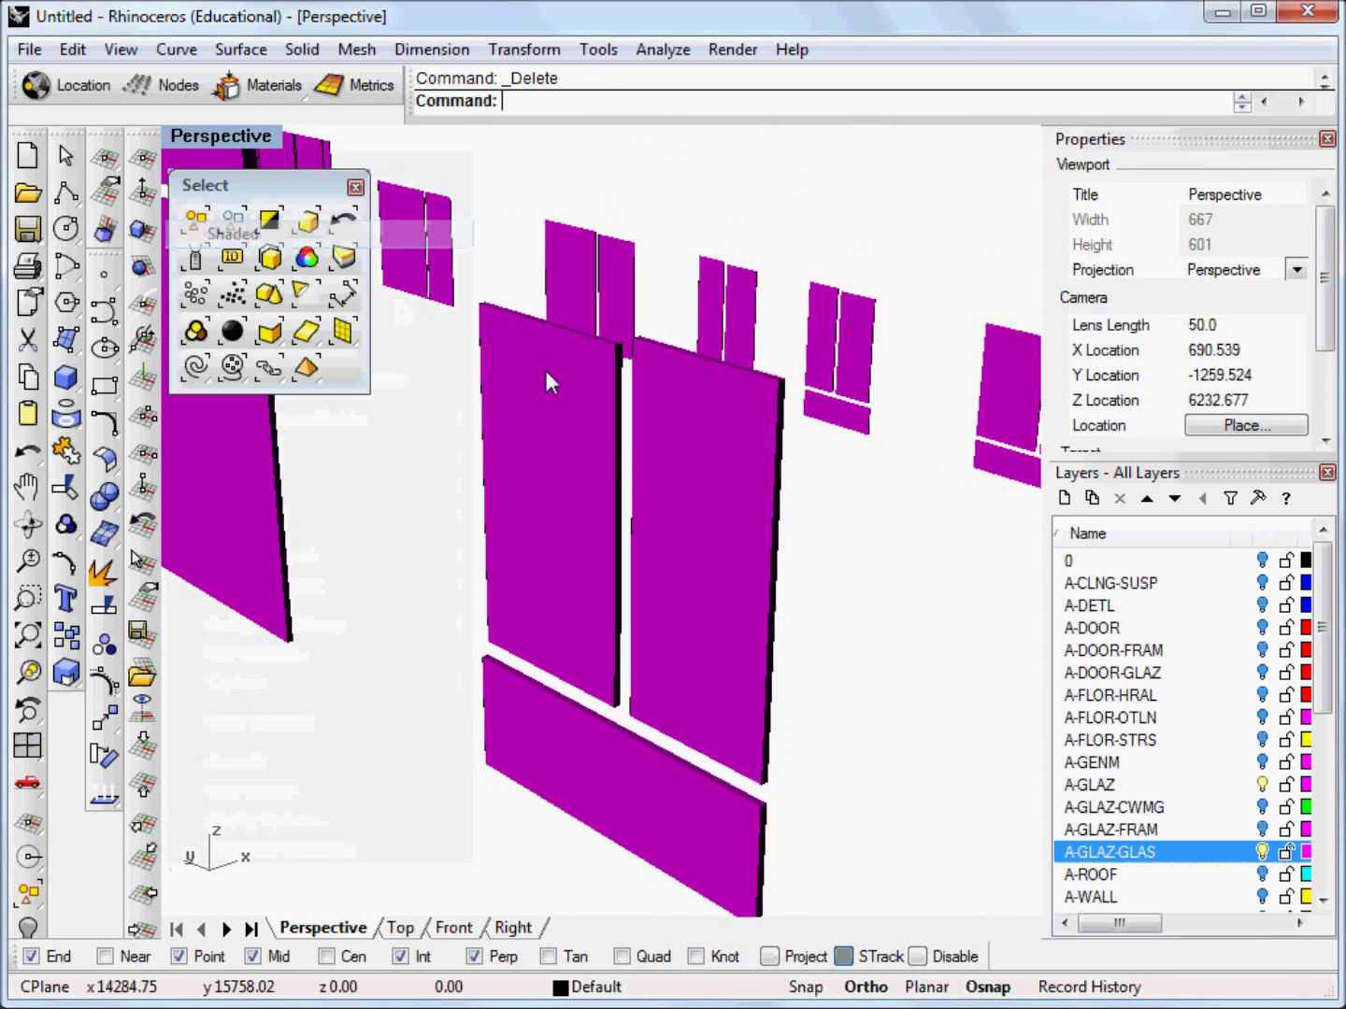
pyautogui.scroll(5, 550, 378)
pyautogui.scroll(-3, 607, 365)
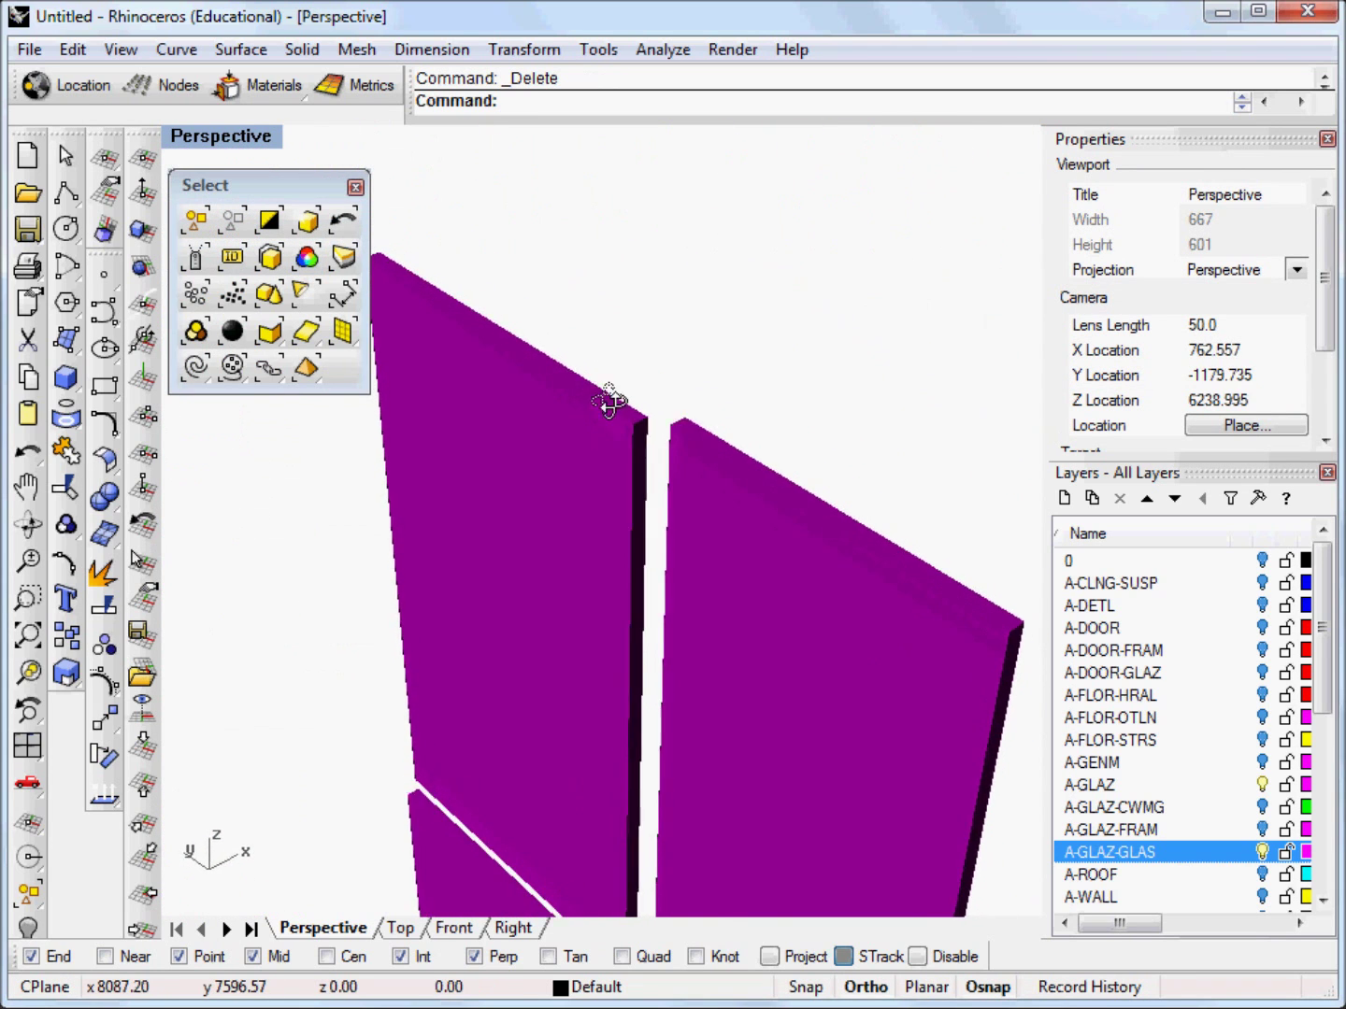
pyautogui.moveTo(681, 366); pyautogui.dragTo(876, 448, button='right')
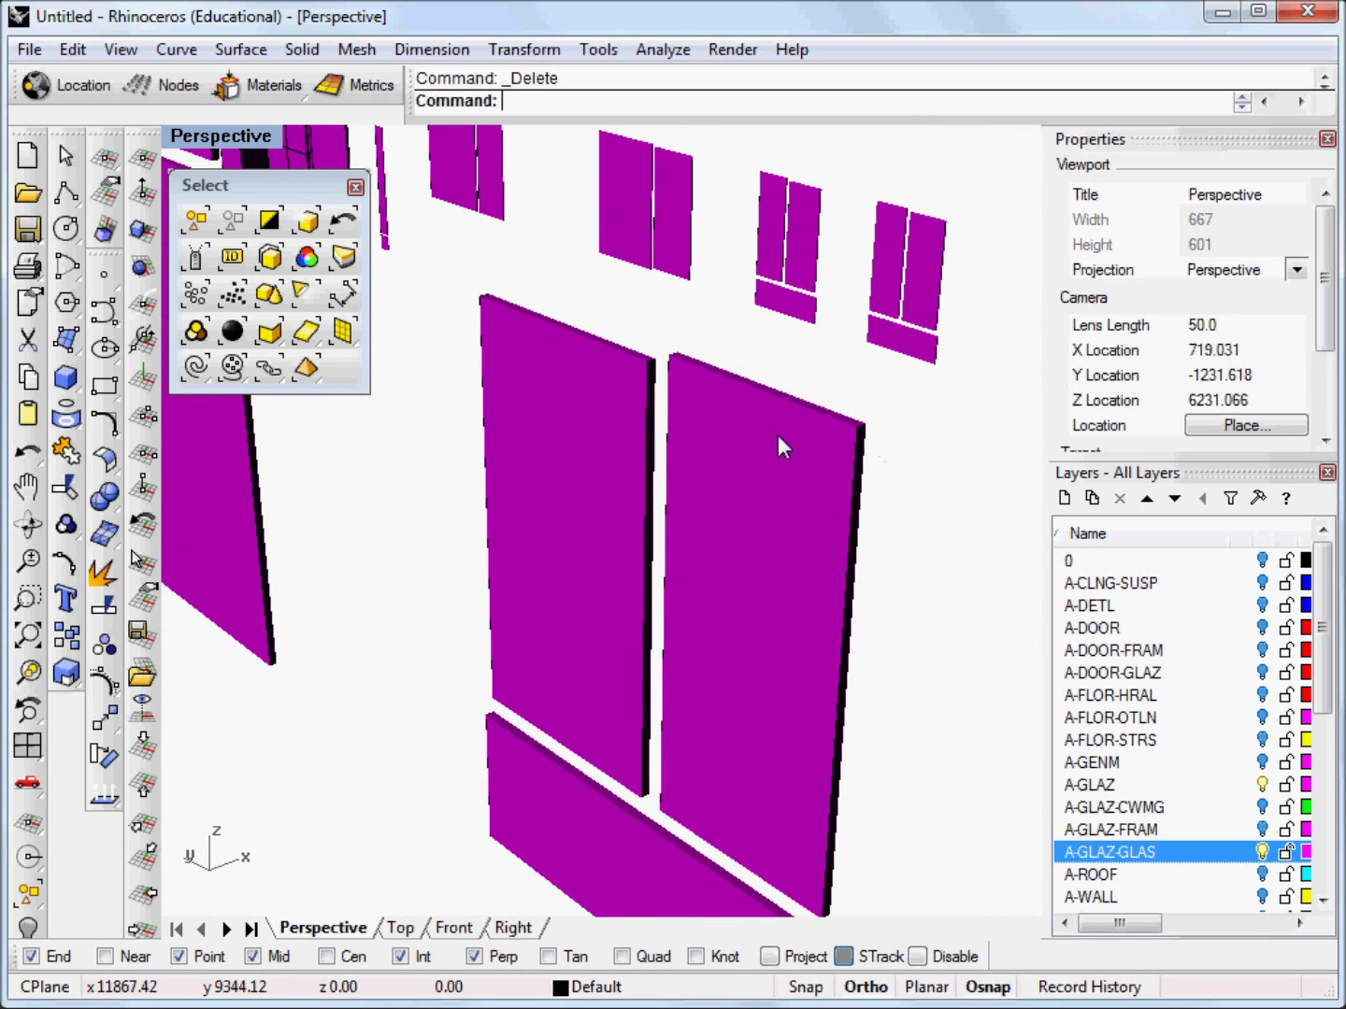
pyautogui.click(773, 450)
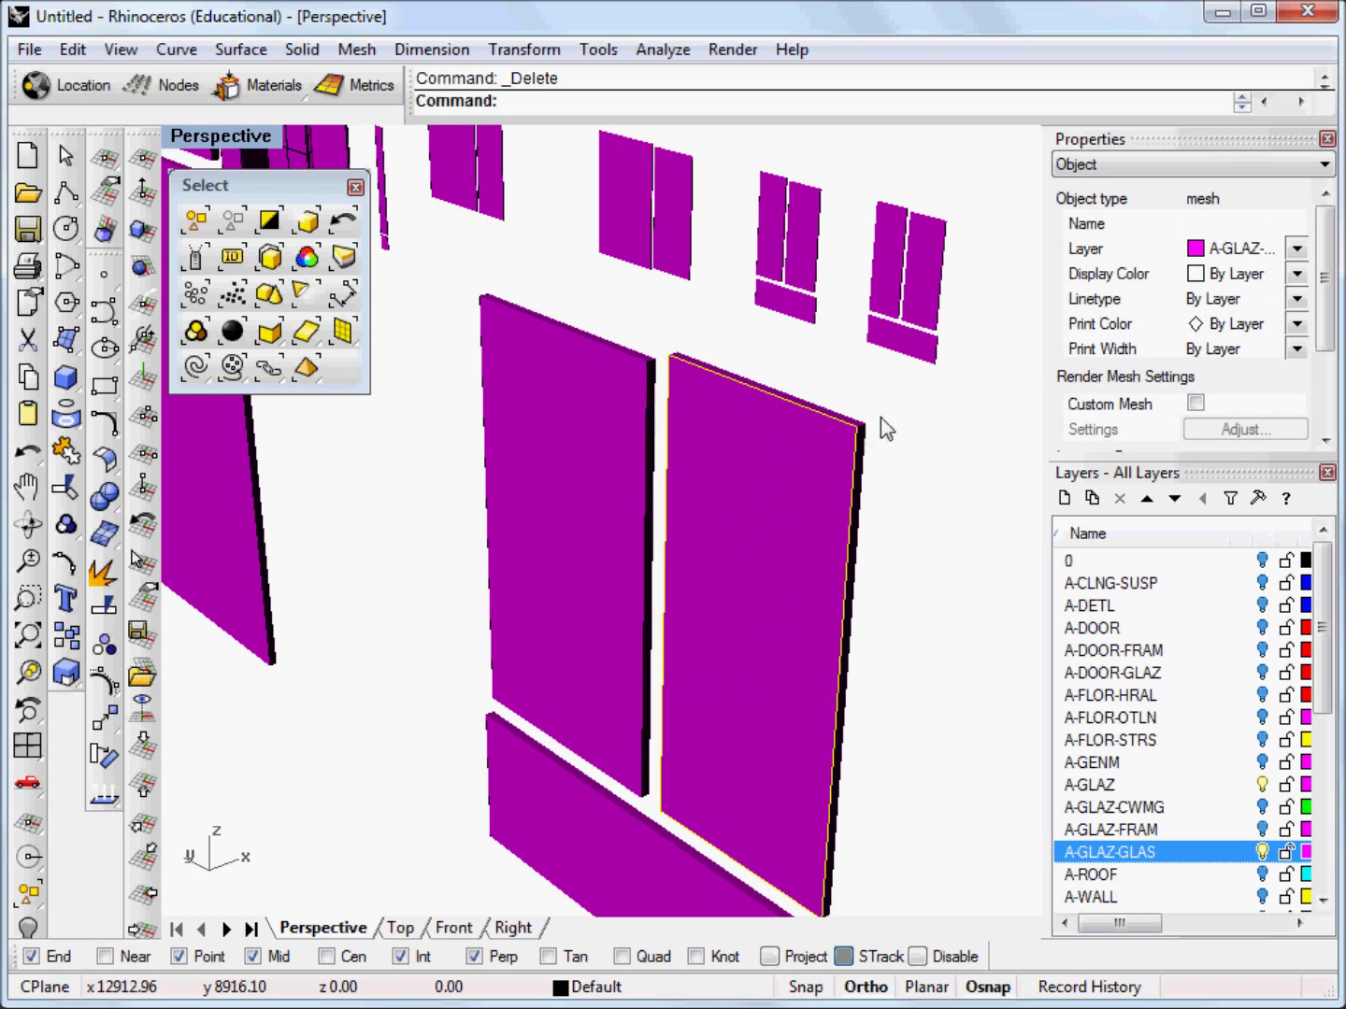
pyautogui.moveTo(881, 419); pyautogui.dragTo(780, 408, button='right')
pyautogui.scroll(-2, 549, 463)
pyautogui.press('Escape')
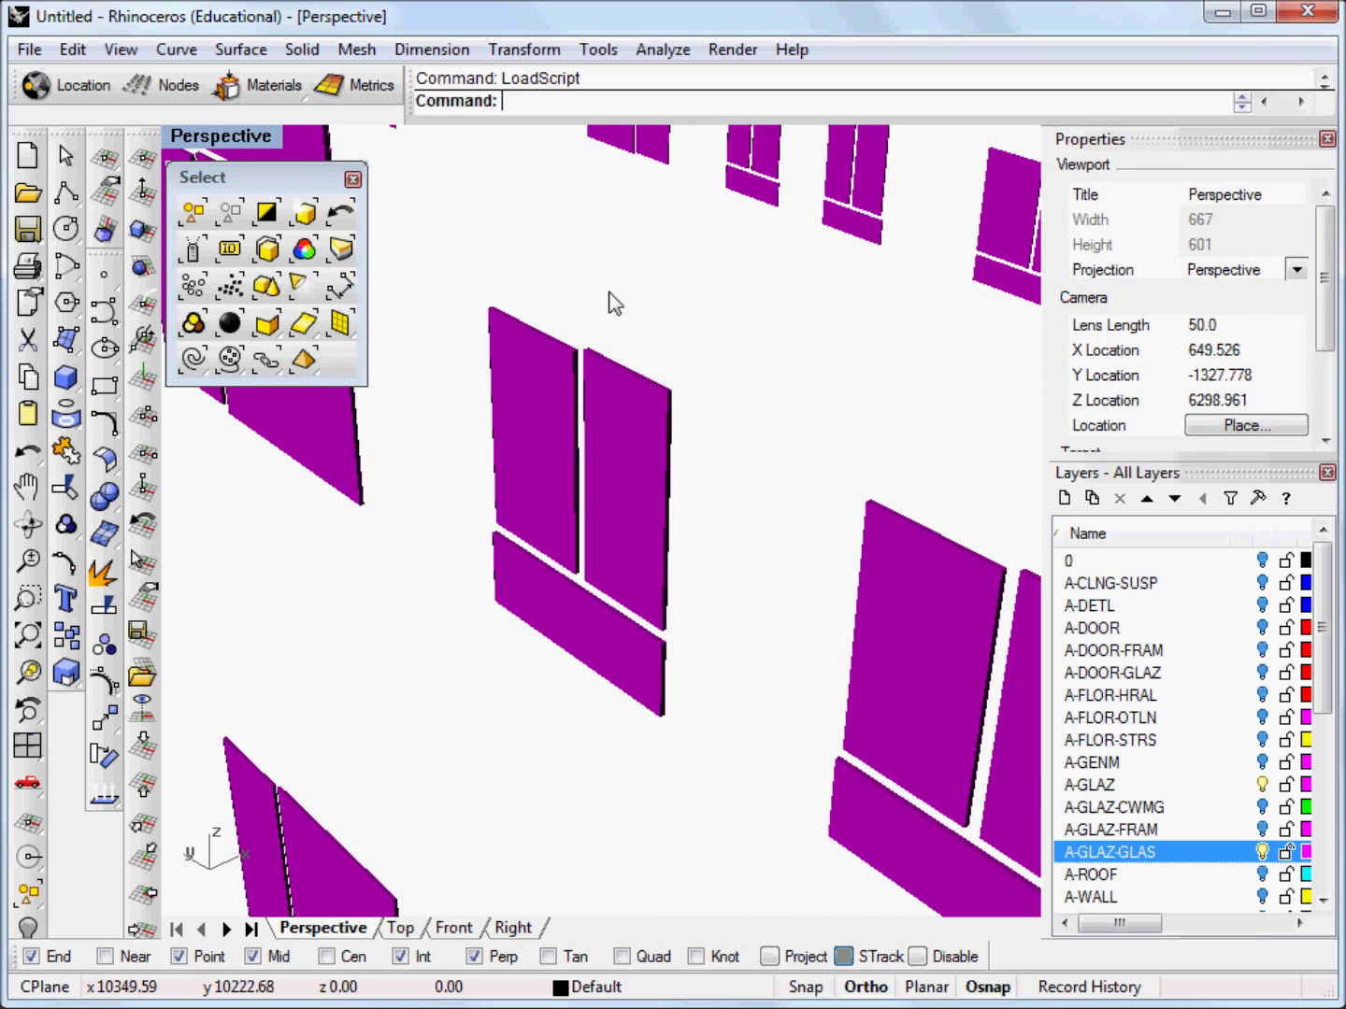
# - Start LoadScript and add the script file Clean Up Window Surfaces.rvb to the list of scripts
pyautogui.moveTo(615, 452); pyautogui.dragTo(591, 472, button='right')
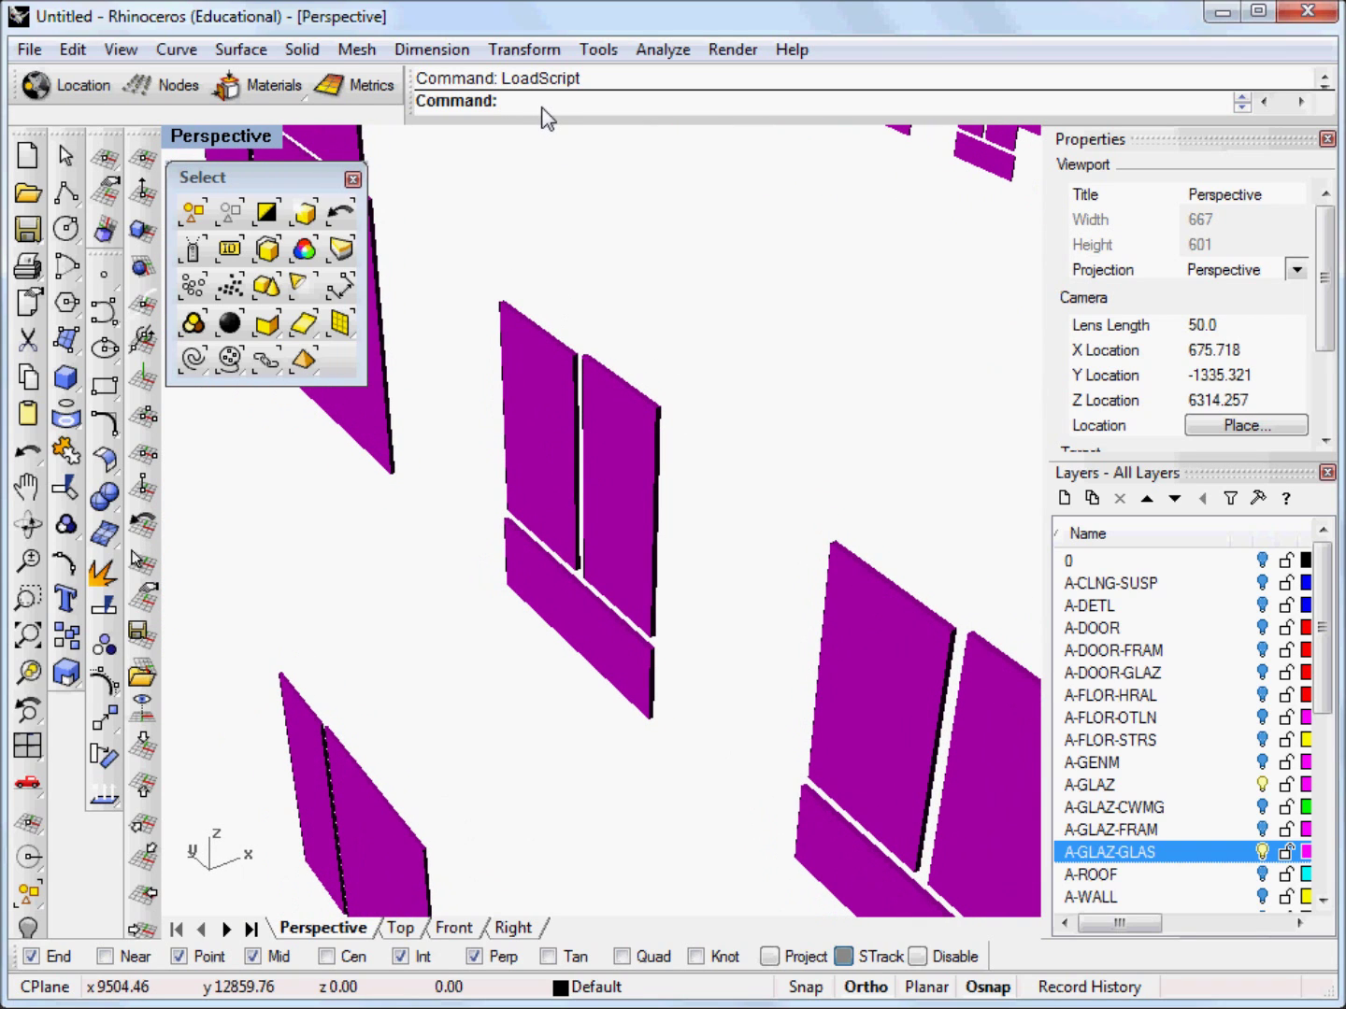
pyautogui.write('LoadScript')
pyautogui.press('Return')
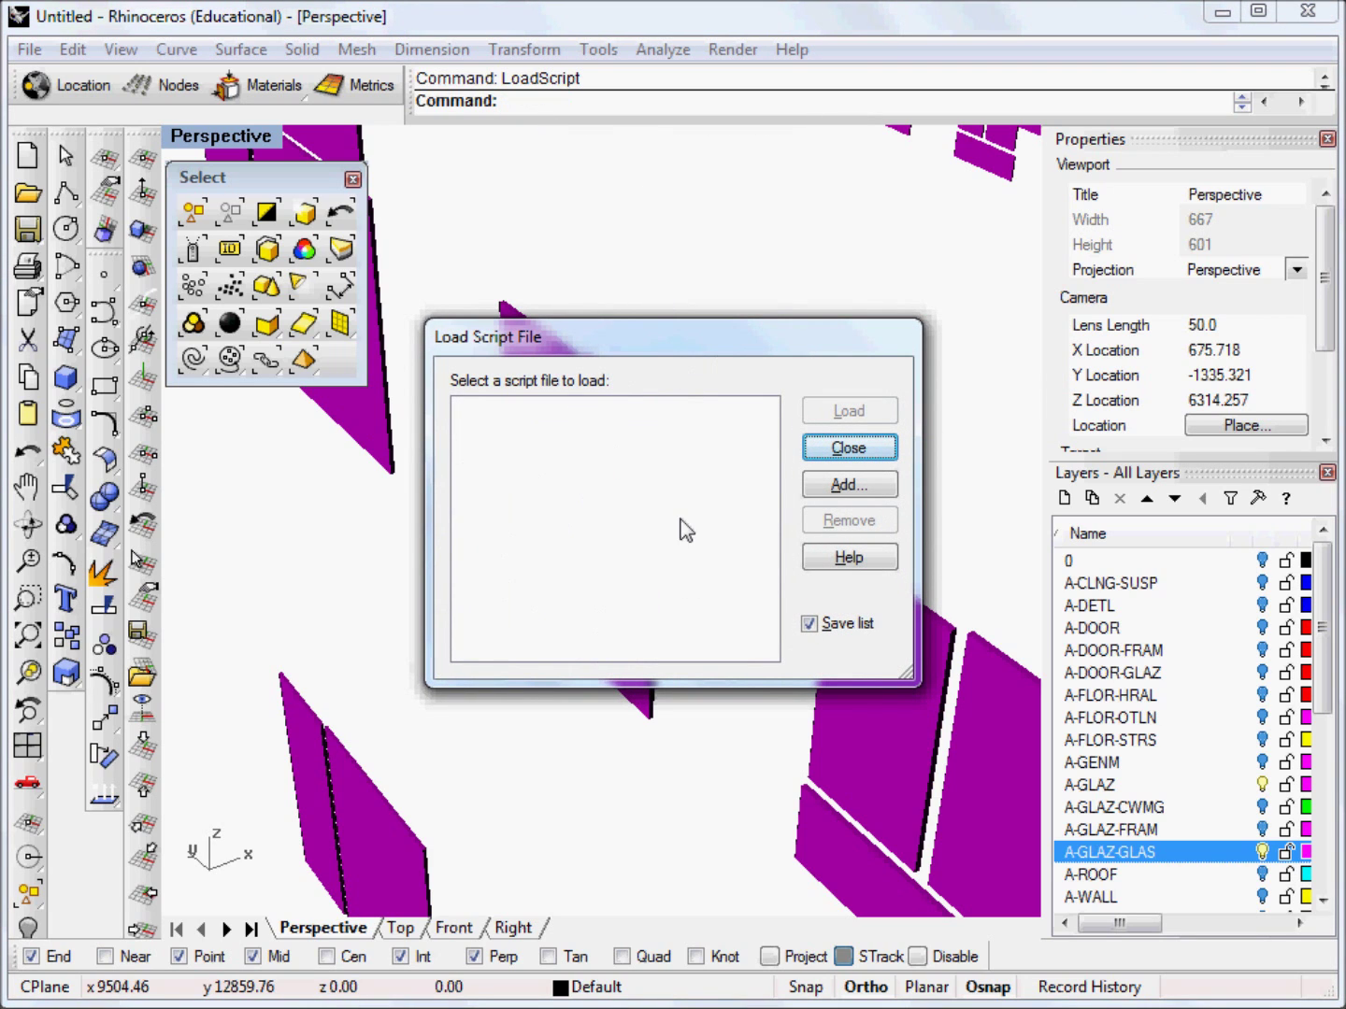
pyautogui.click(845, 487)
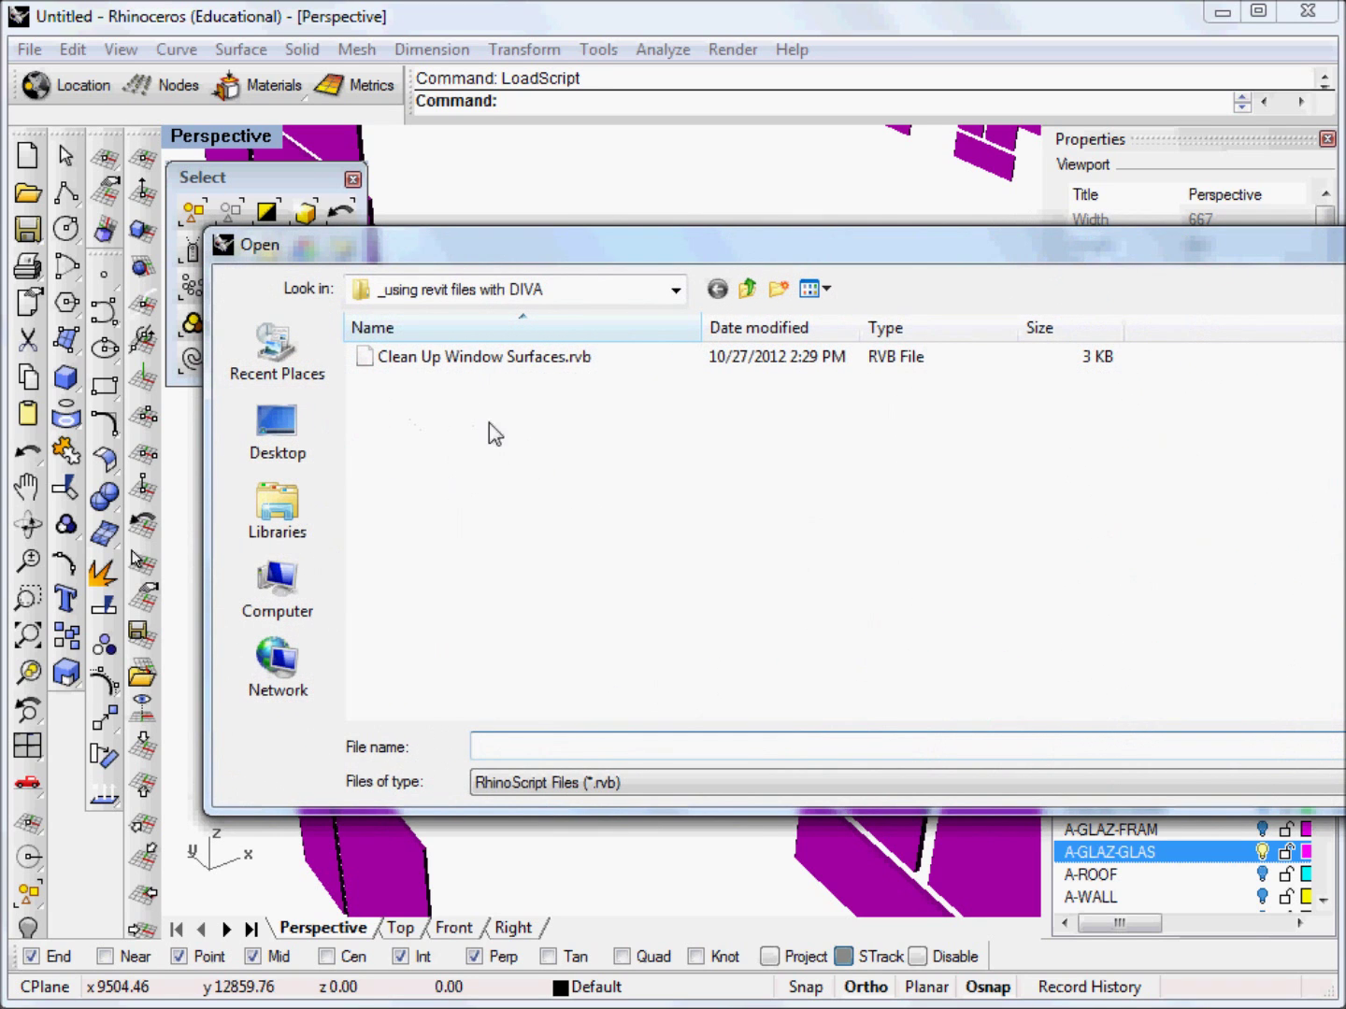
pyautogui.moveTo(621, 242); pyautogui.dragTo(528, 186)
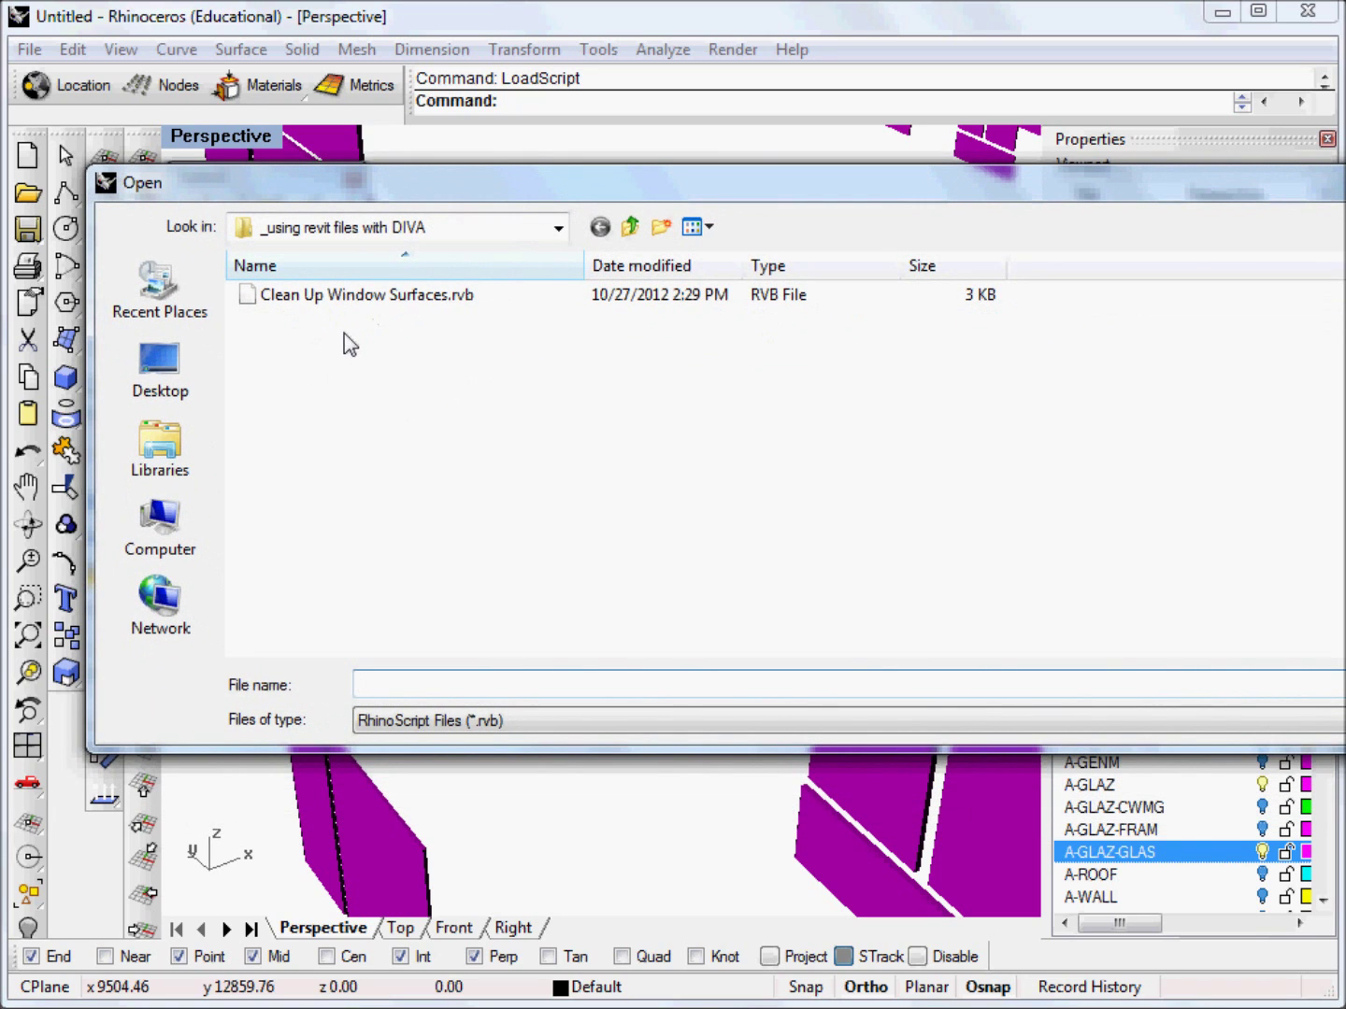
pyautogui.click(334, 297)
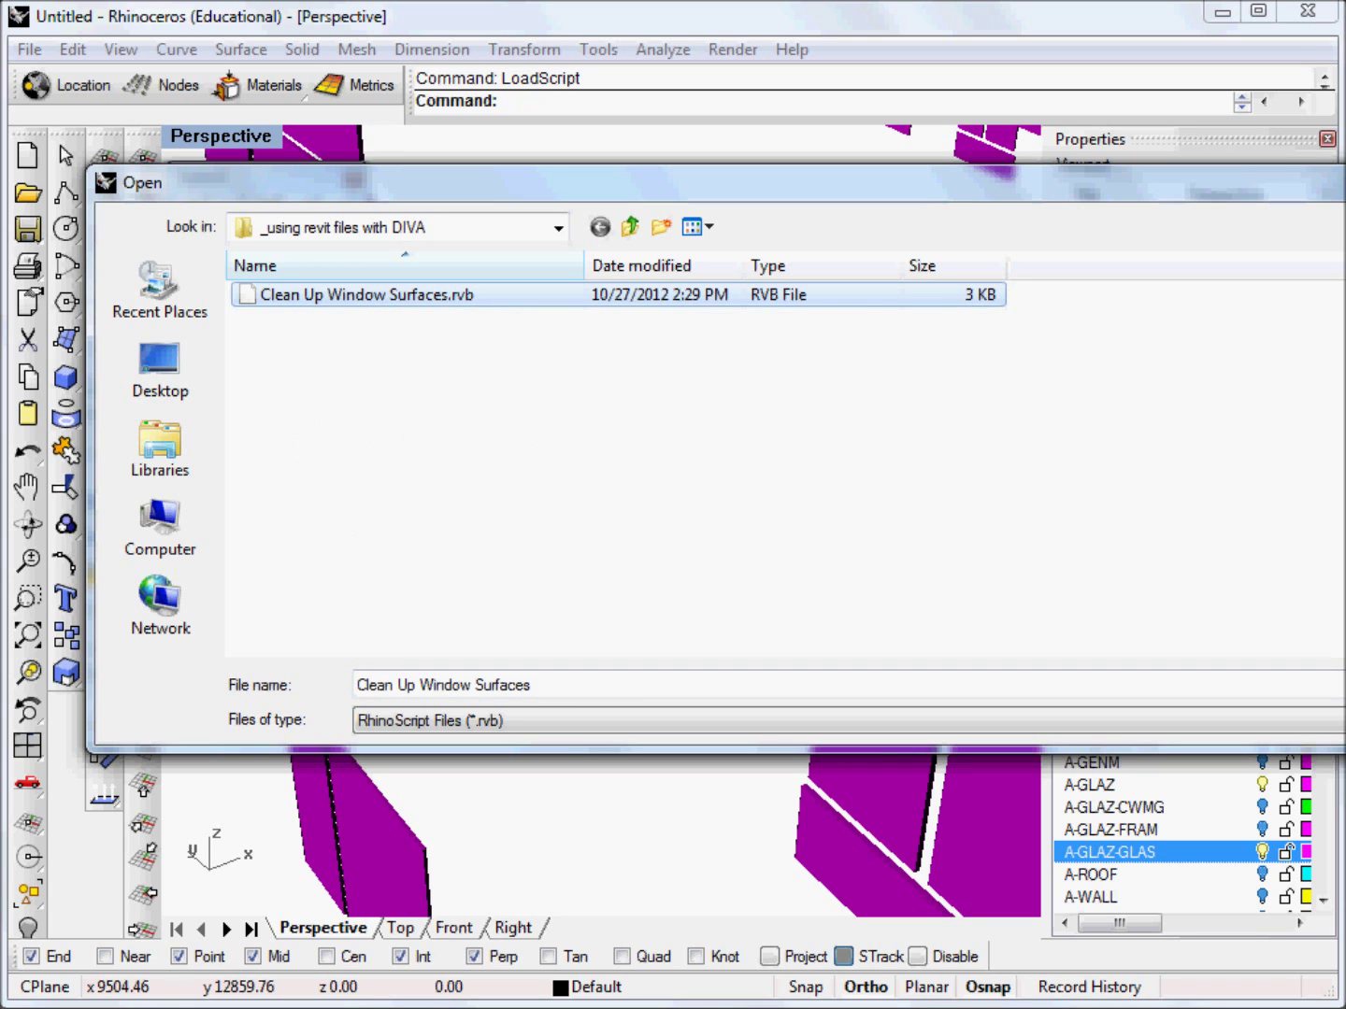
pyautogui.press('Return')
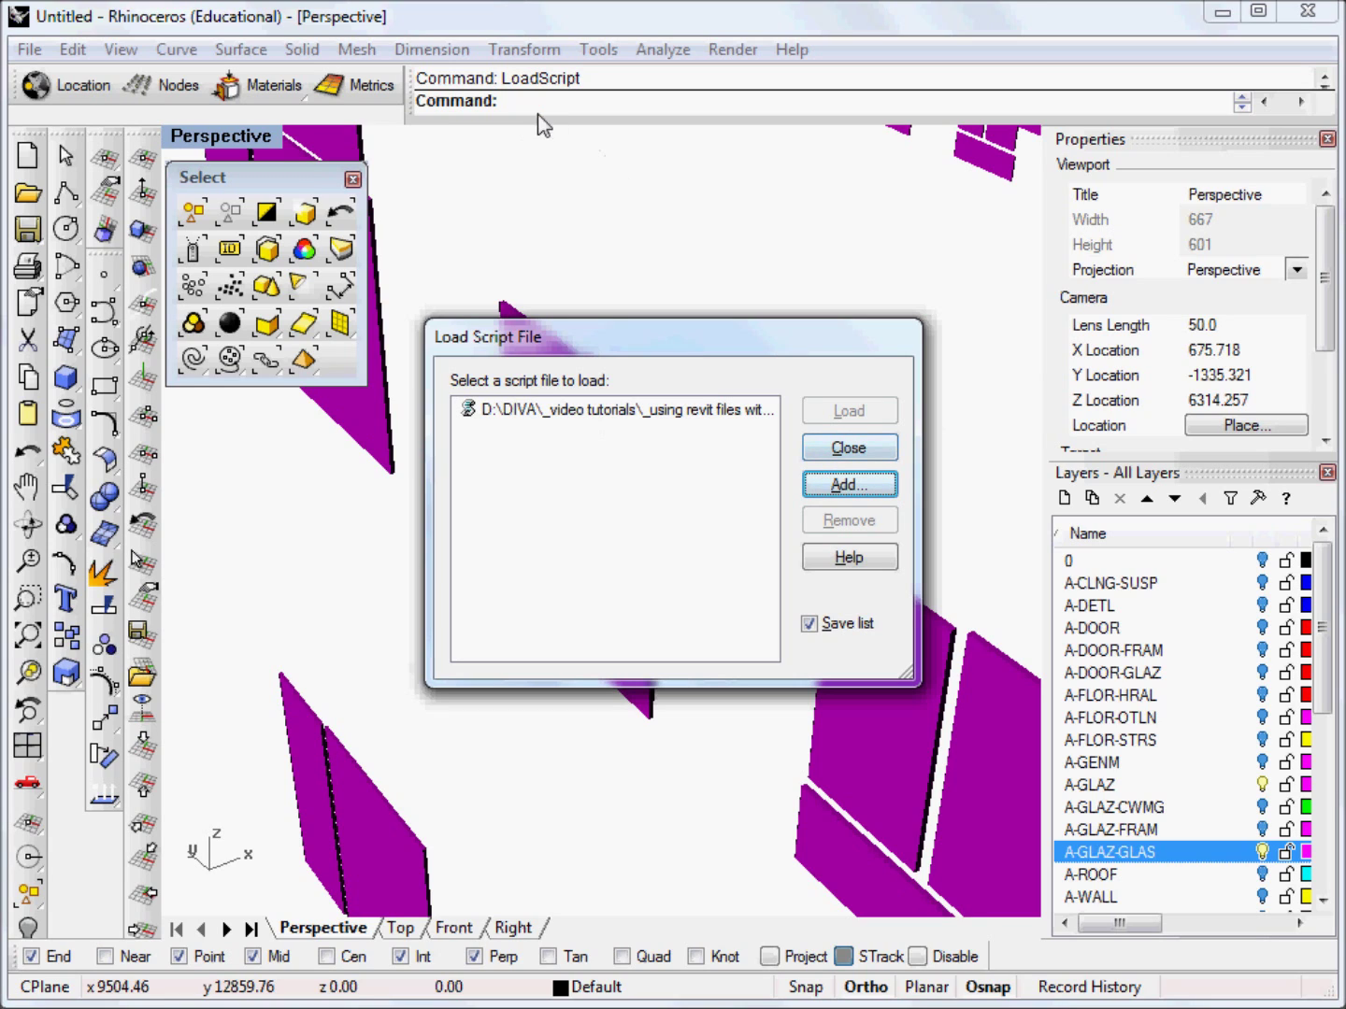
# - Load the Clean Up Window Surfaces script and answer that the glazing units are already exploded
pyautogui.click(566, 411)
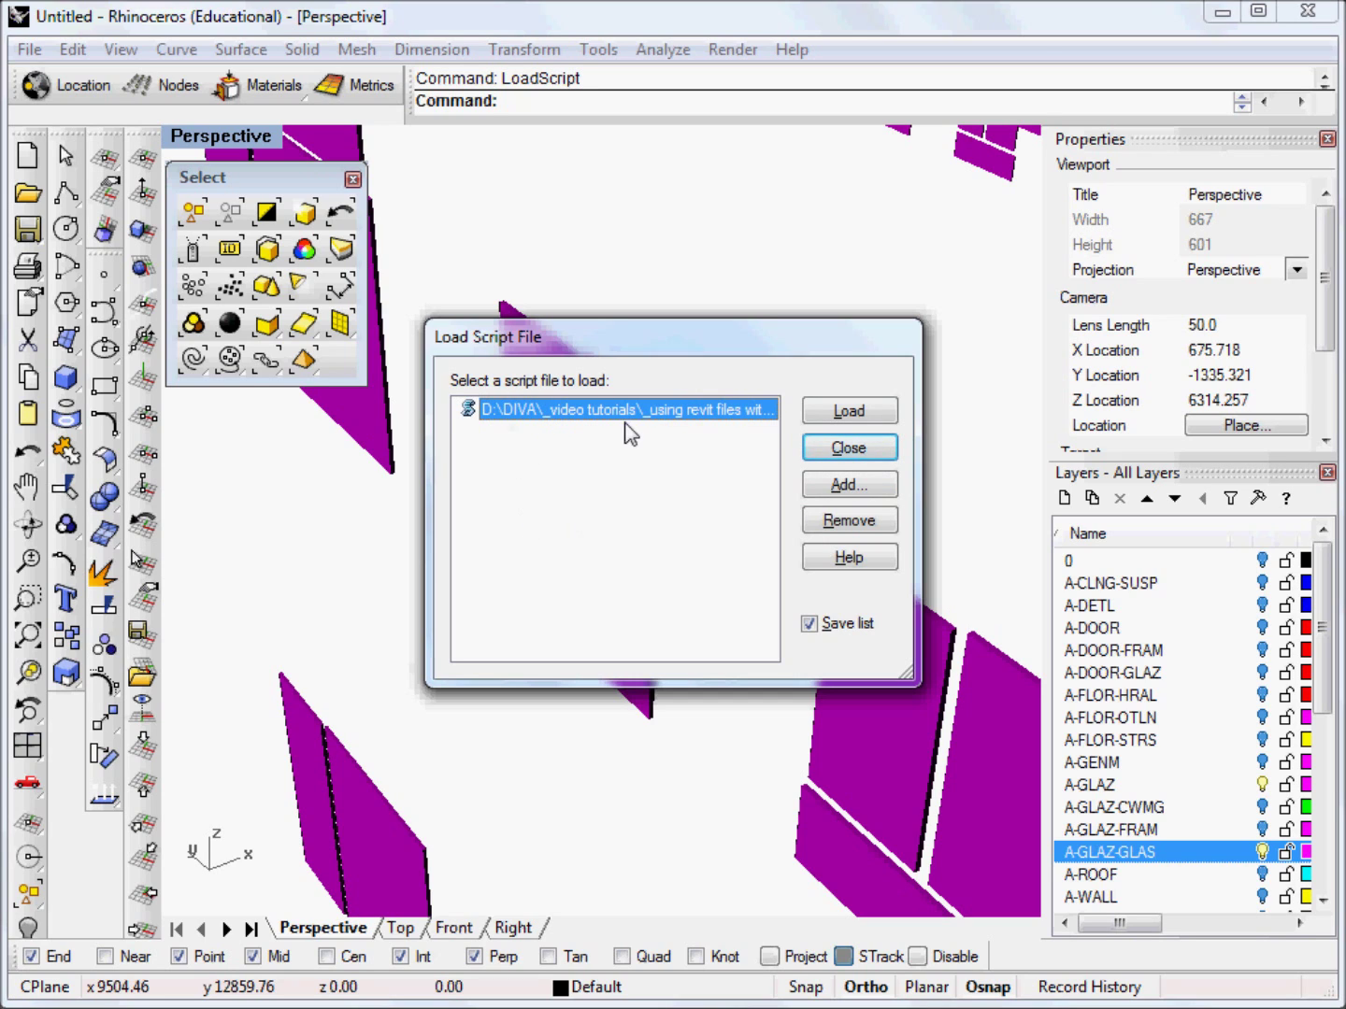
pyautogui.click(829, 411)
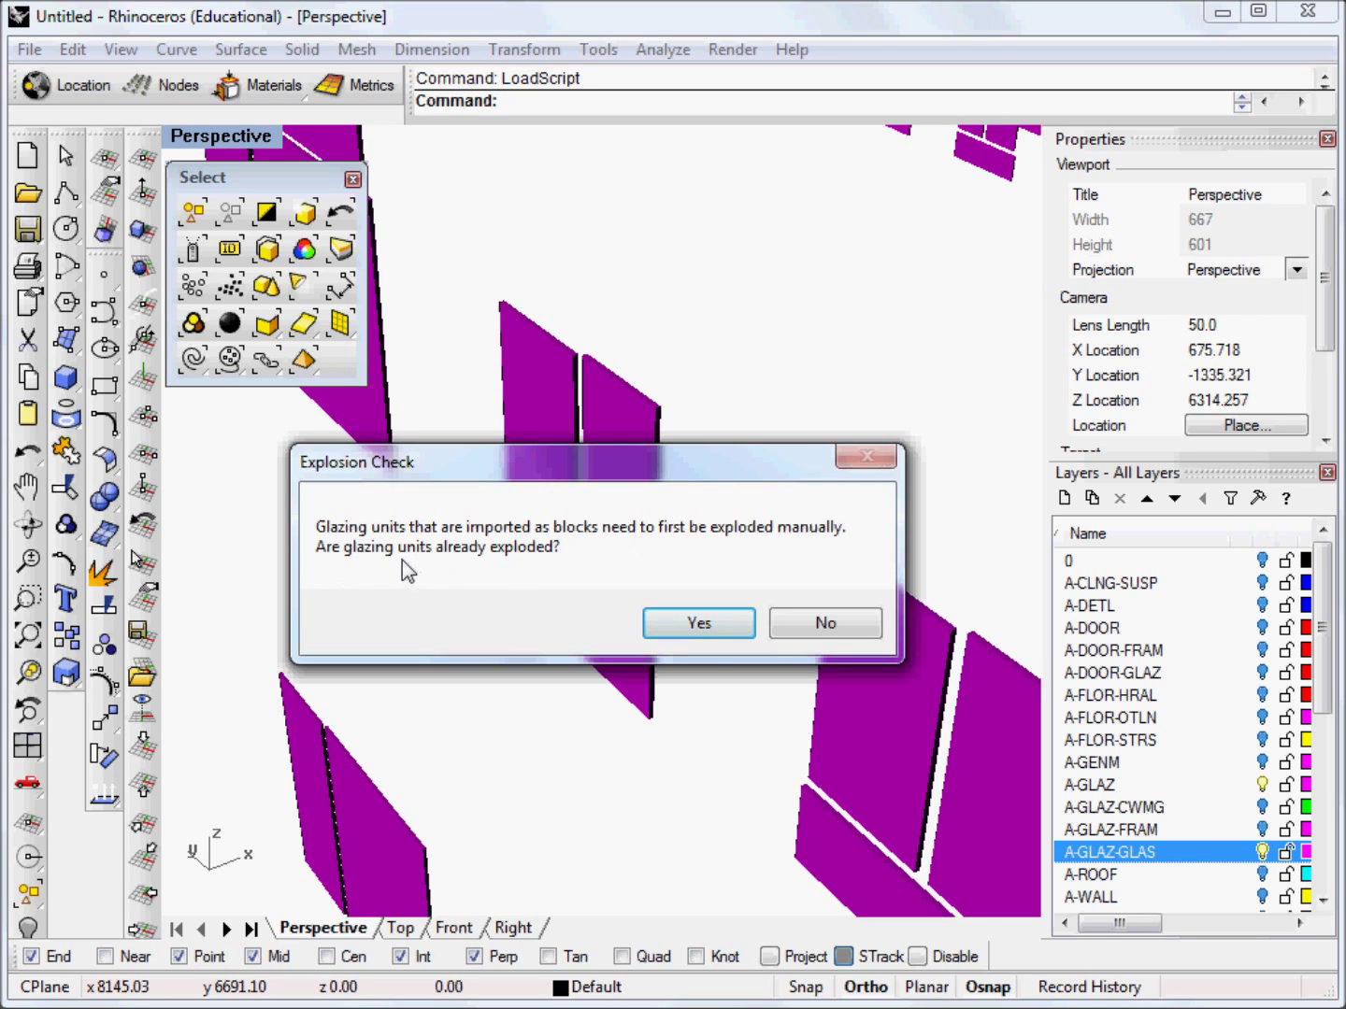
pyautogui.click(699, 624)
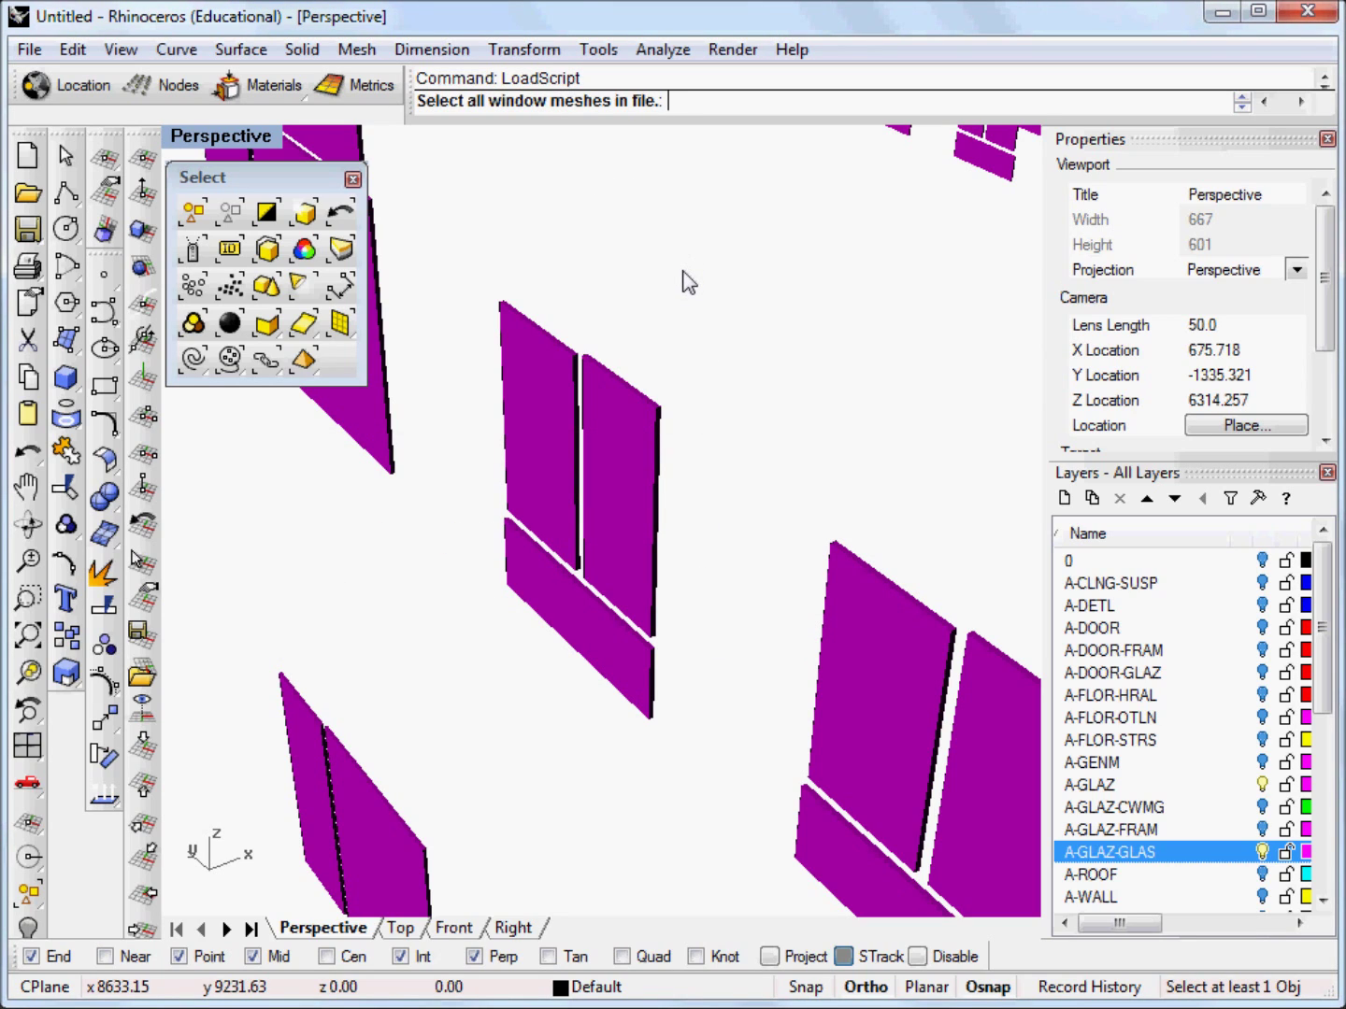
# - Select all window meshes in the file and let the script convert them
pyautogui.scroll(-5, 682, 280)
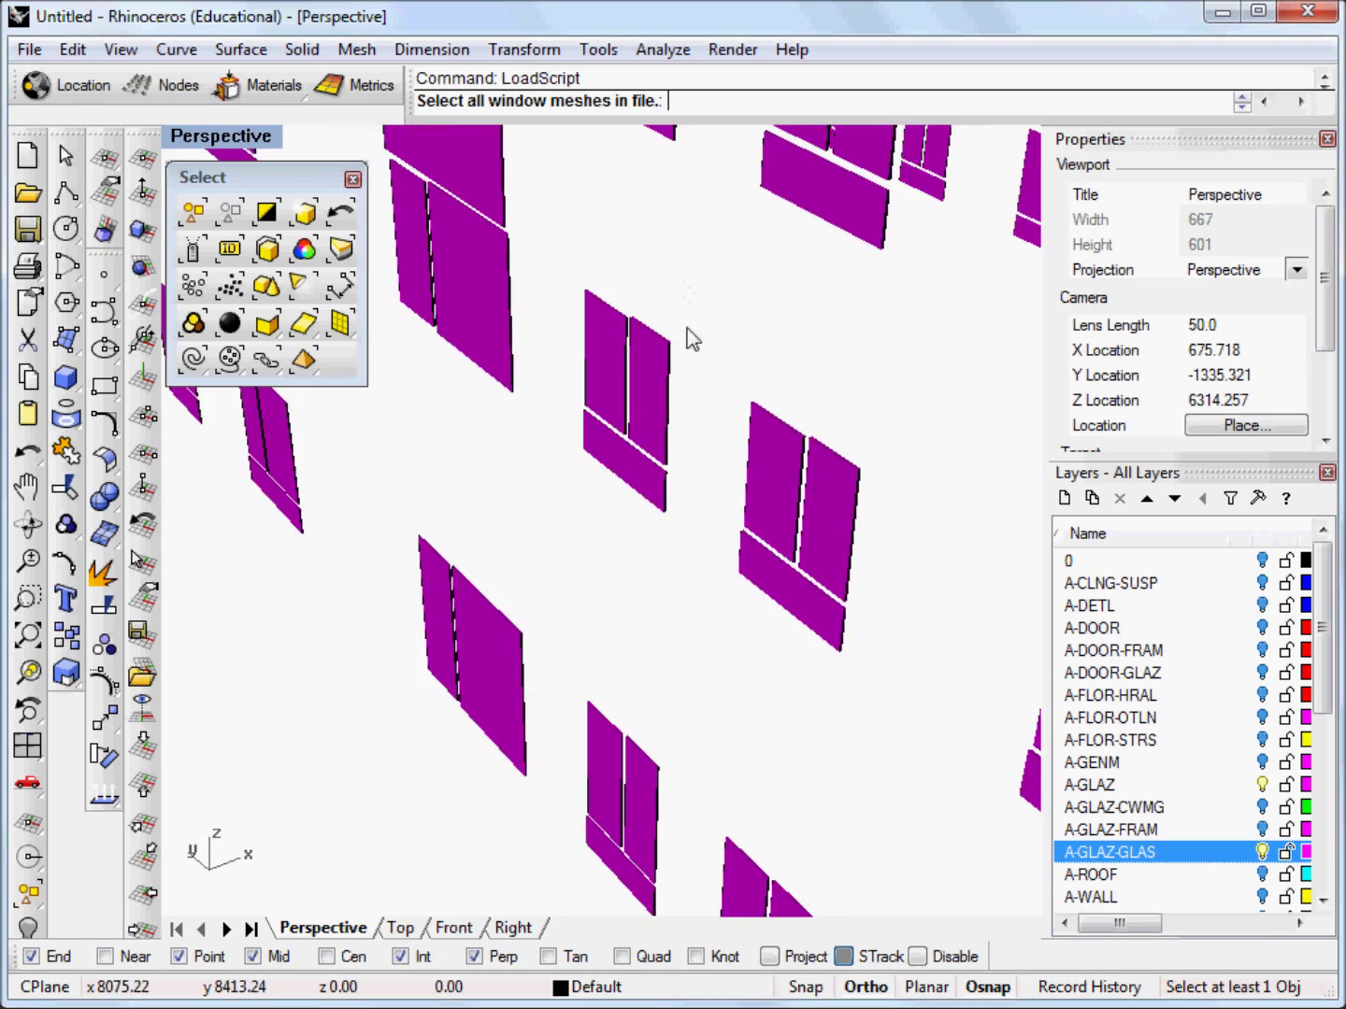
pyautogui.scroll(-10, 592, 647)
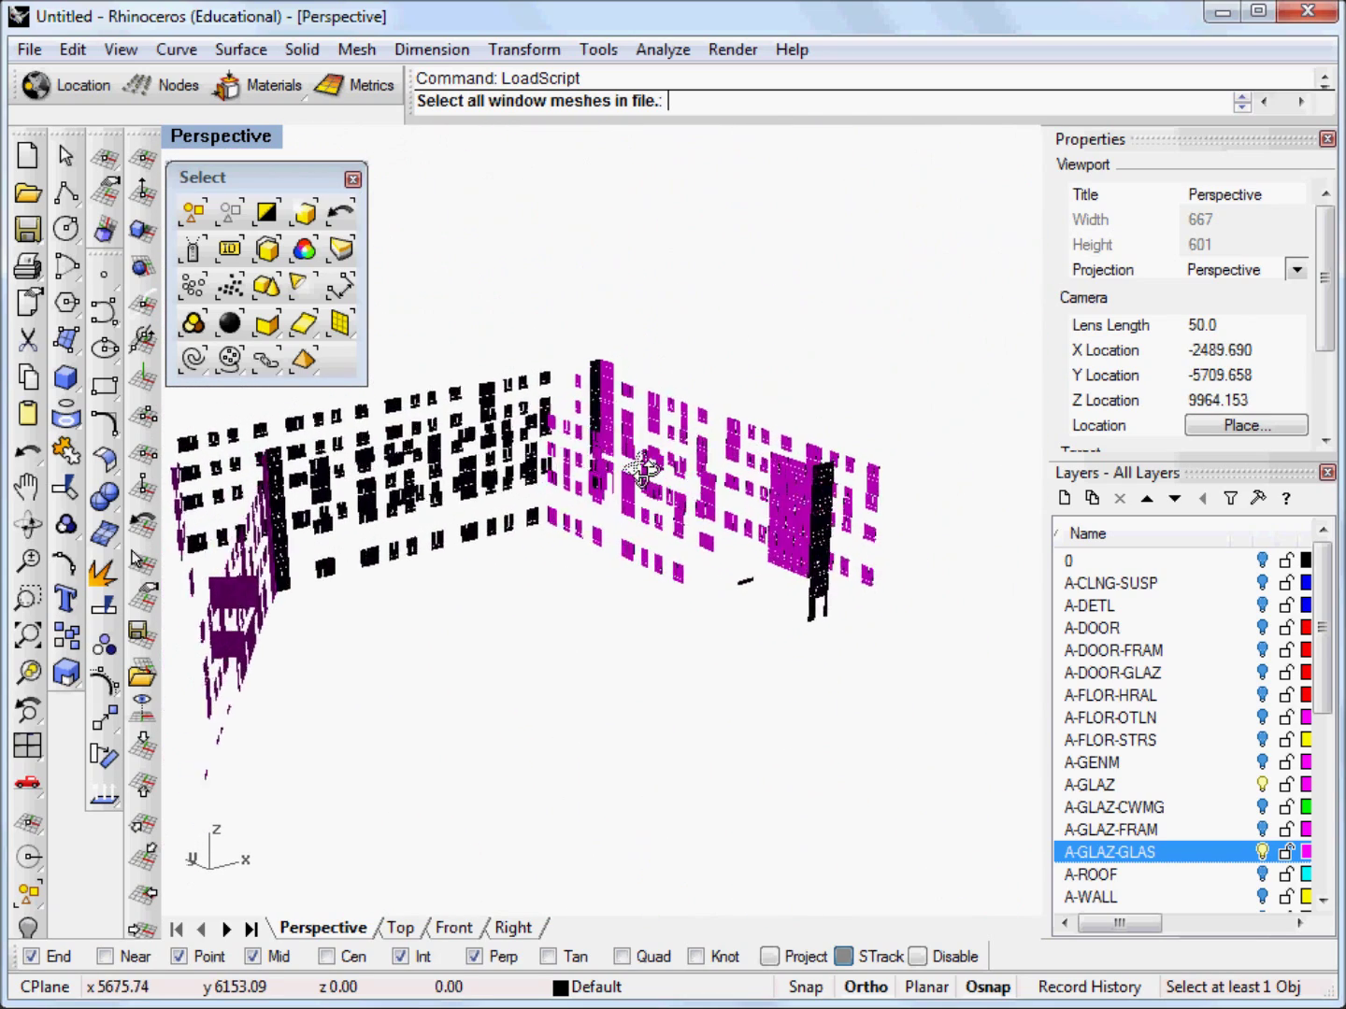
pyautogui.scroll(-3, 688, 458)
pyautogui.moveTo(534, 520); pyautogui.dragTo(535, 529, button='right')
pyautogui.hotkey('ctrl', 'a')
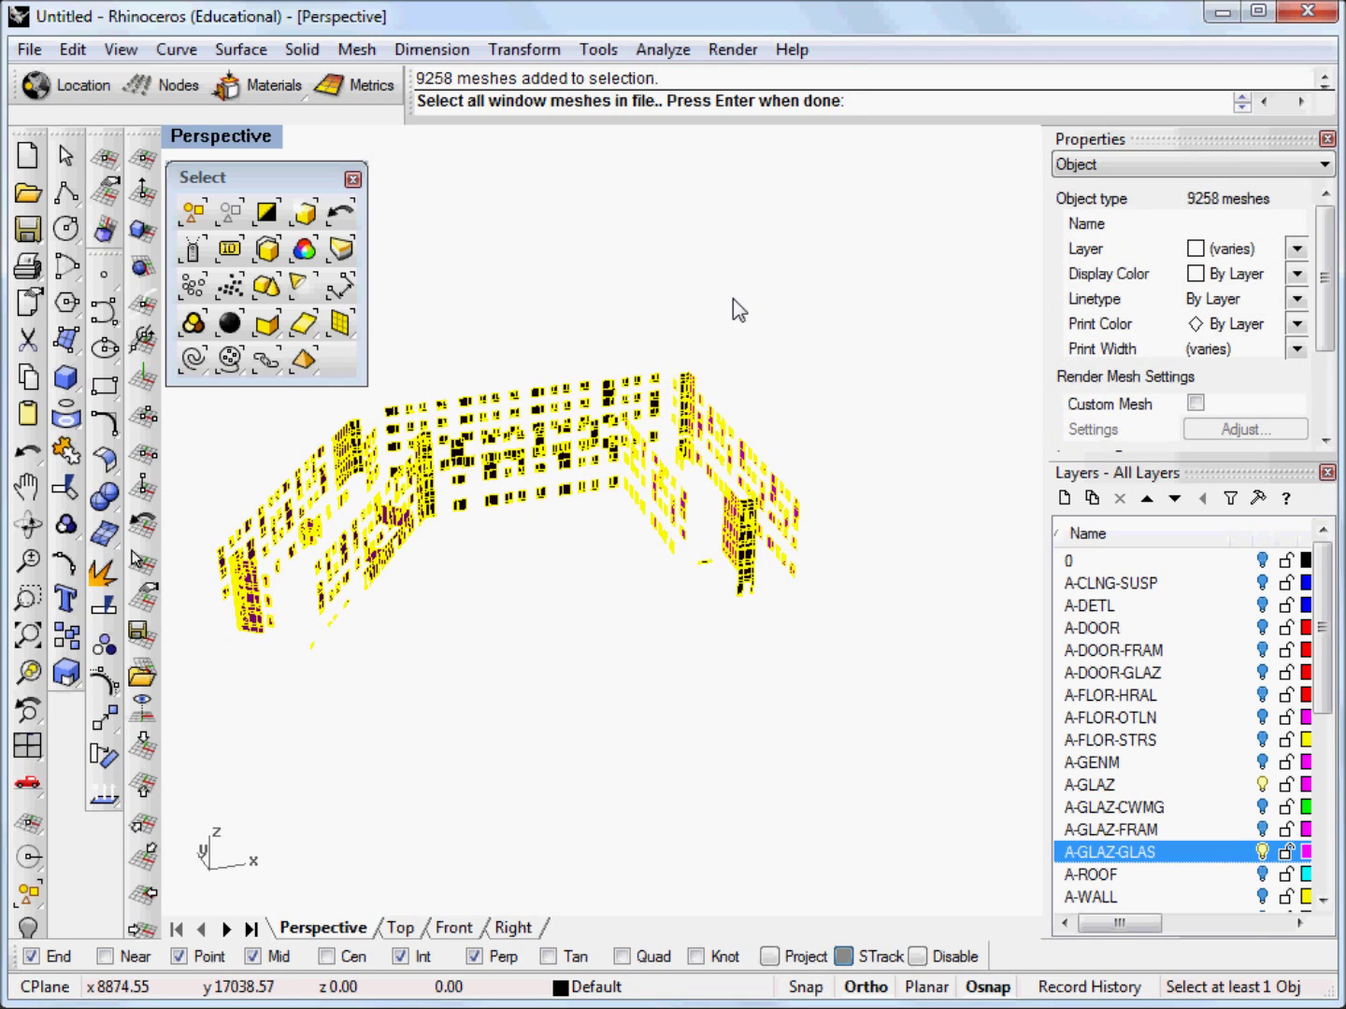
pyautogui.press('Return')
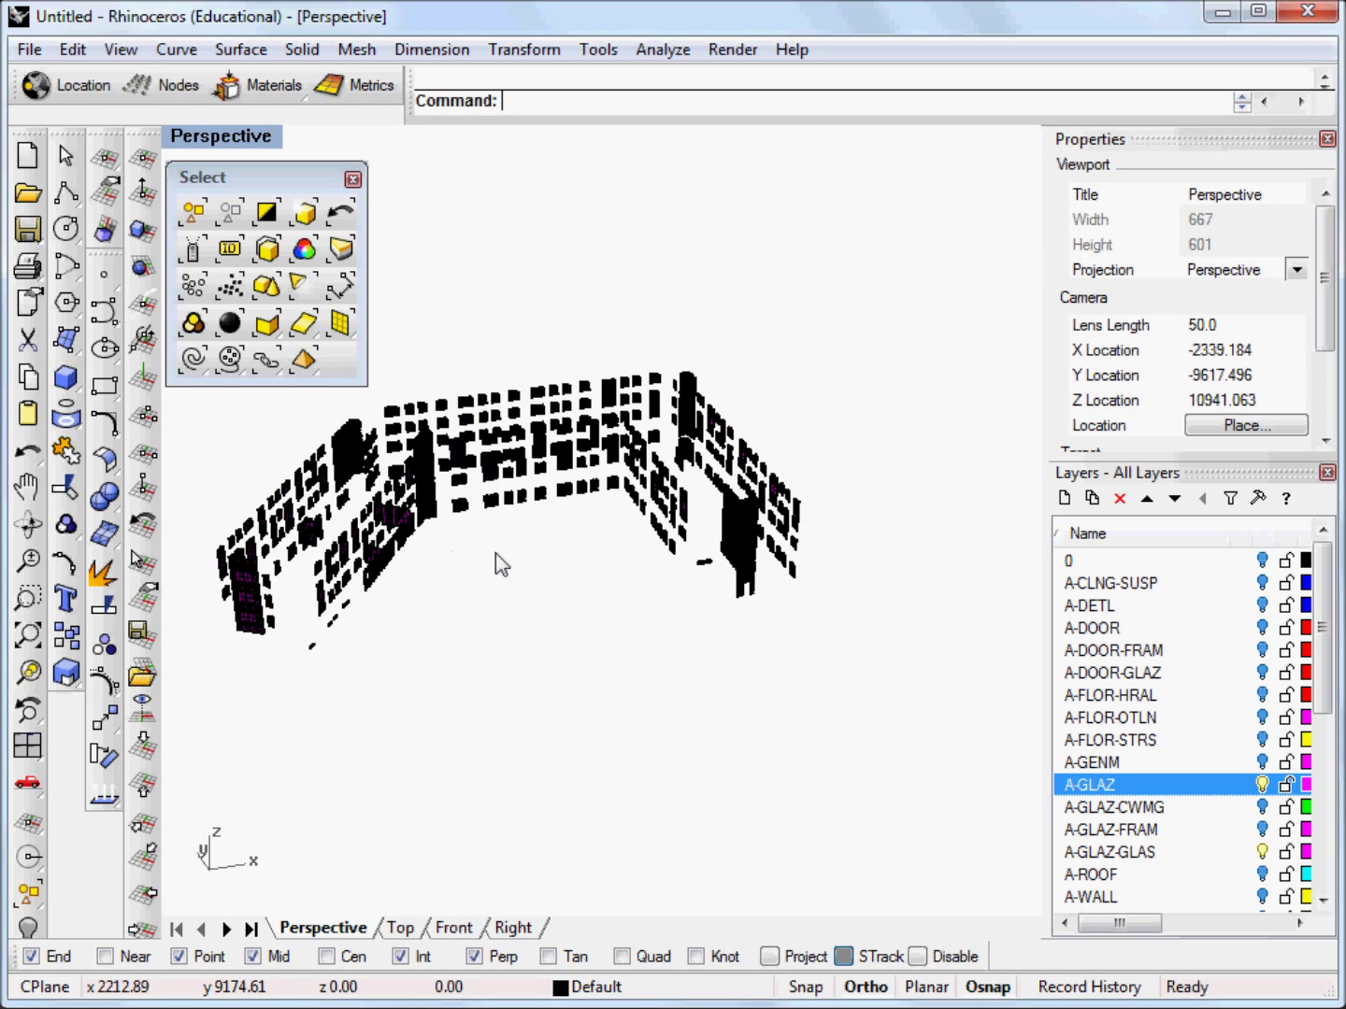
# - Select one of the converted glass panes and examine its geometry and object type up close
pyautogui.moveTo(495, 553); pyautogui.dragTo(547, 499, button='right')
pyautogui.scroll(5, 620, 438)
pyautogui.scroll(10, 620, 438)
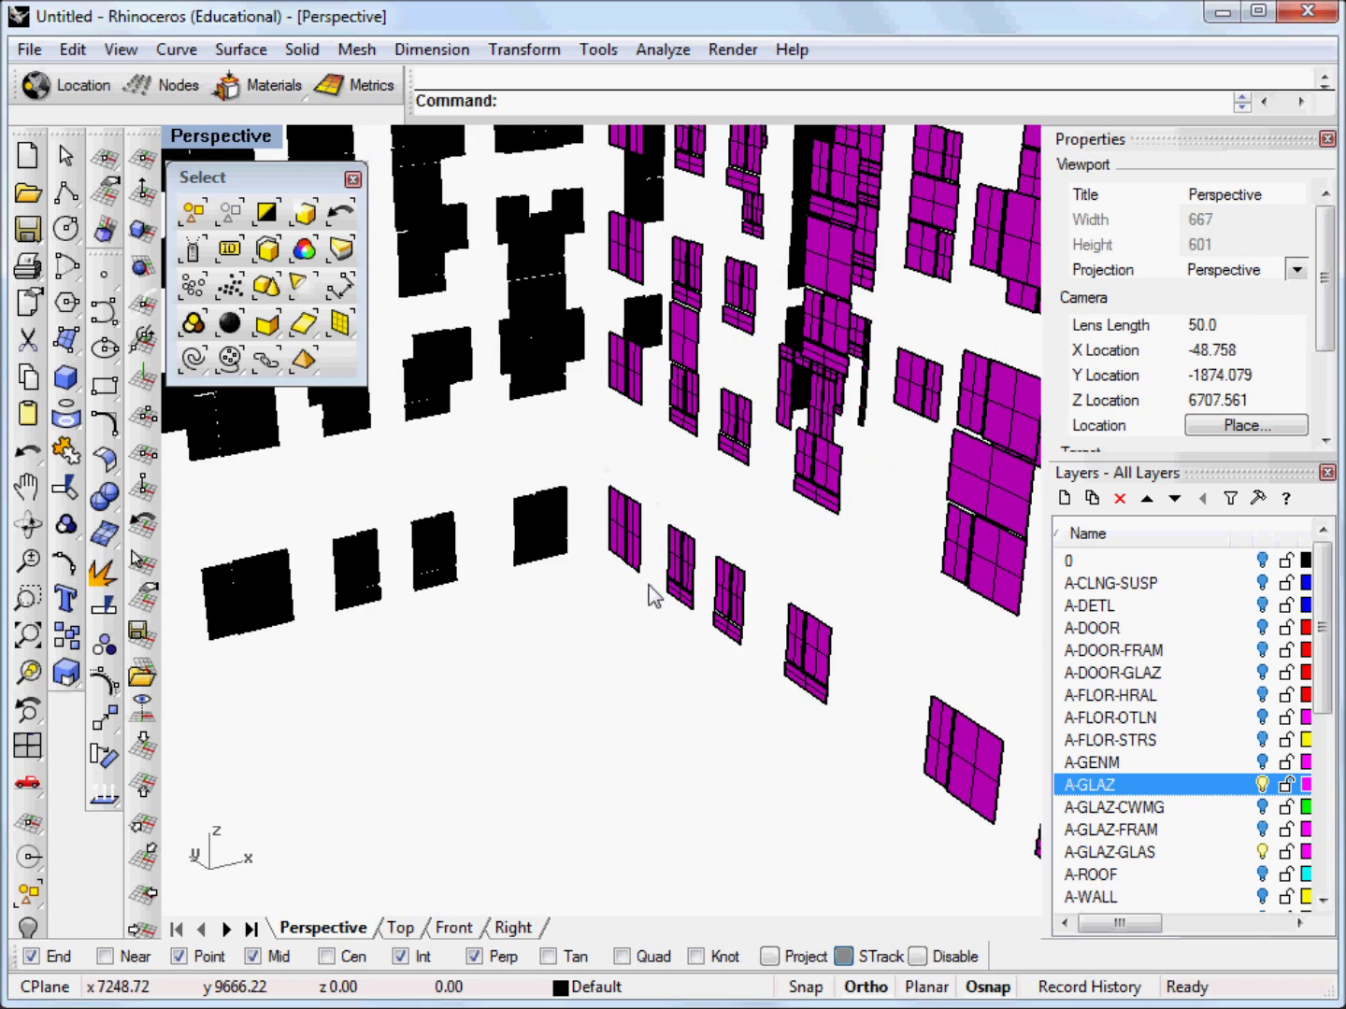
pyautogui.moveTo(900, 591); pyautogui.dragTo(632, 680, button='right')
pyautogui.click(930, 538)
pyautogui.moveTo(930, 537); pyautogui.dragTo(594, 514, button='right')
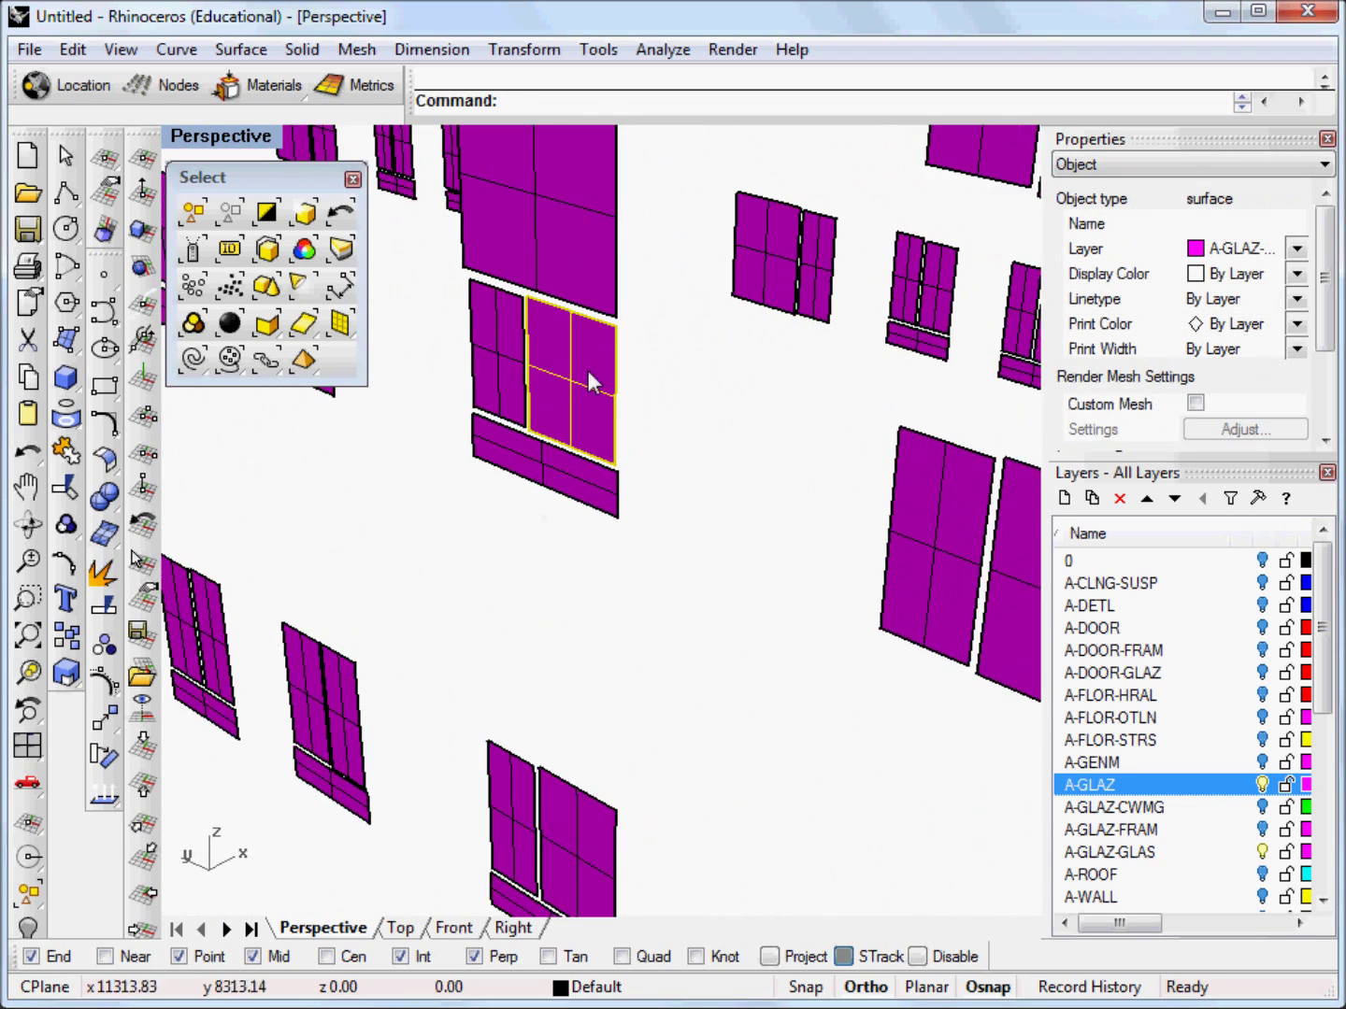
pyautogui.scroll(3, 588, 370)
pyautogui.moveTo(574, 391); pyautogui.dragTo(633, 407, button='right')
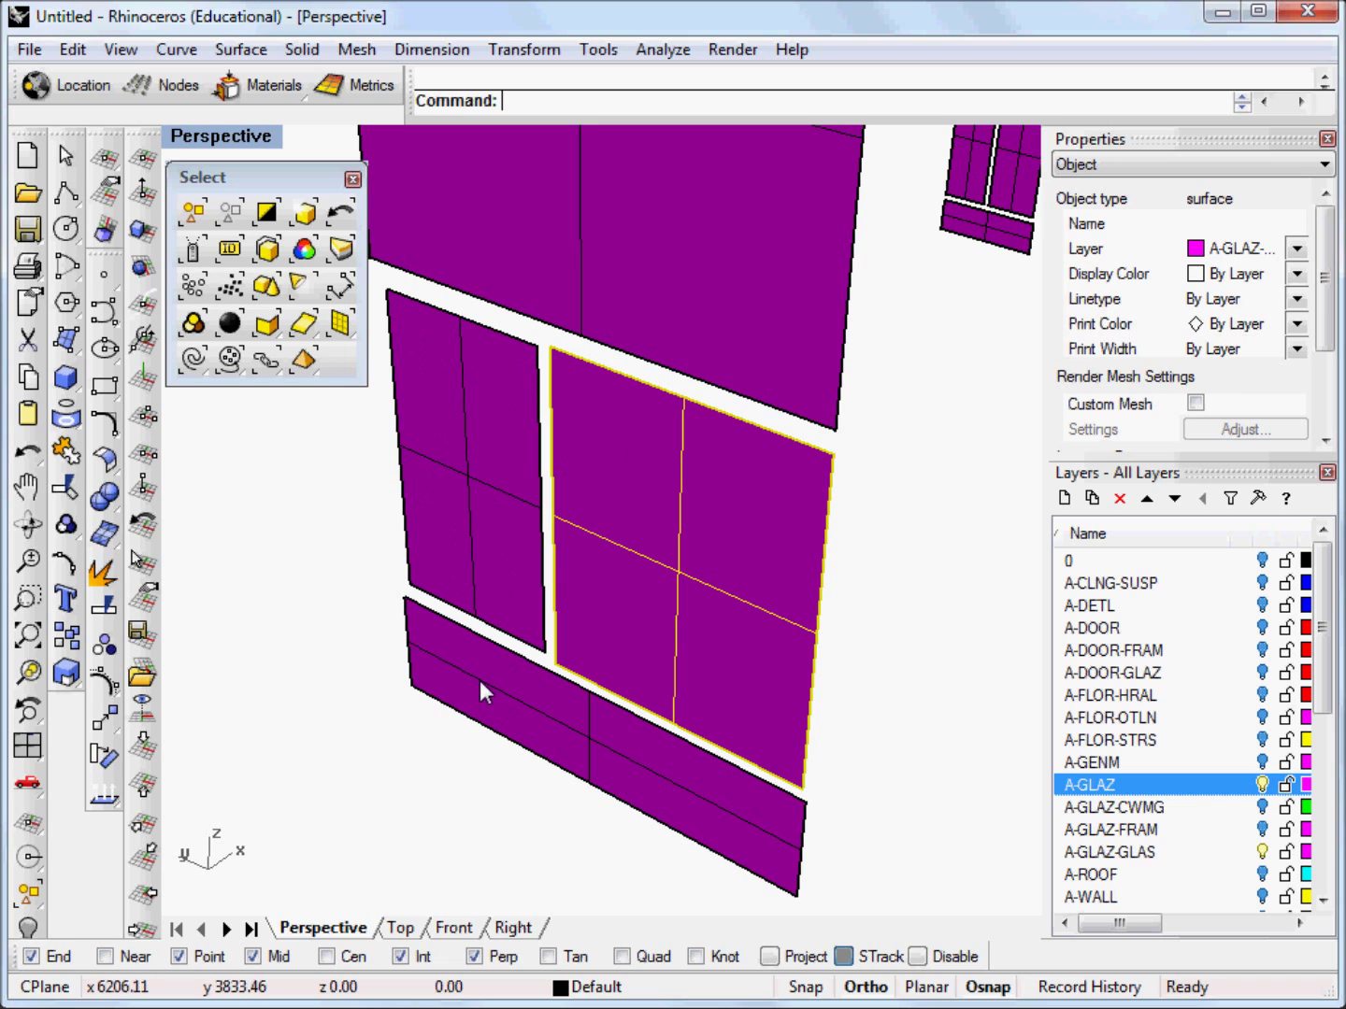
pyautogui.scroll(-3, 837, 643)
pyautogui.moveTo(799, 661); pyautogui.dragTo(634, 544, button='right')
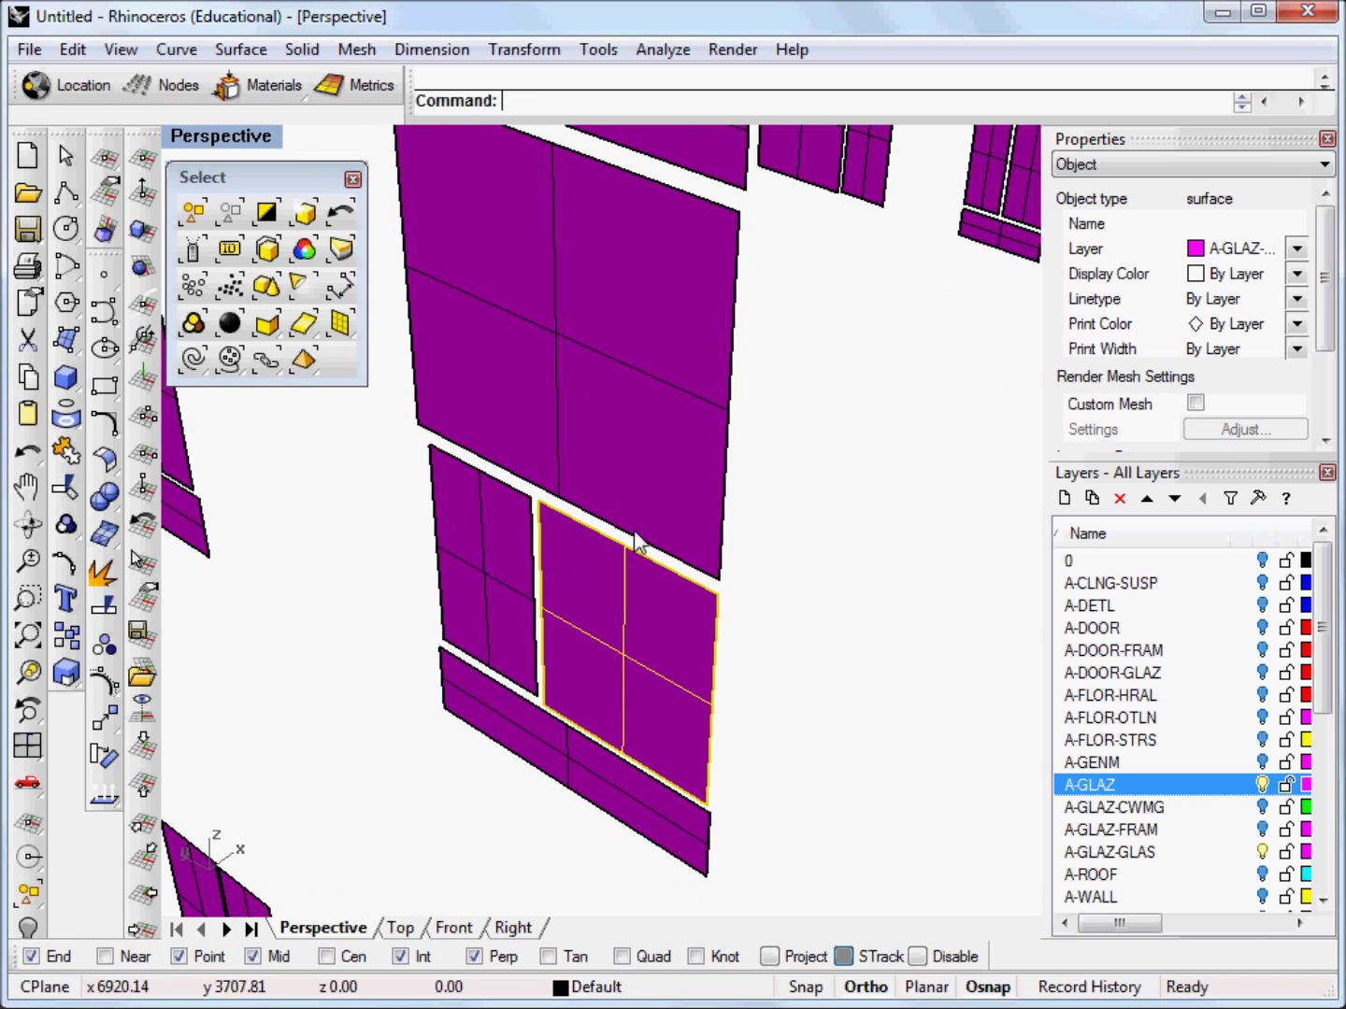
pyautogui.moveTo(567, 252); pyautogui.dragTo(672, 571, button='right')
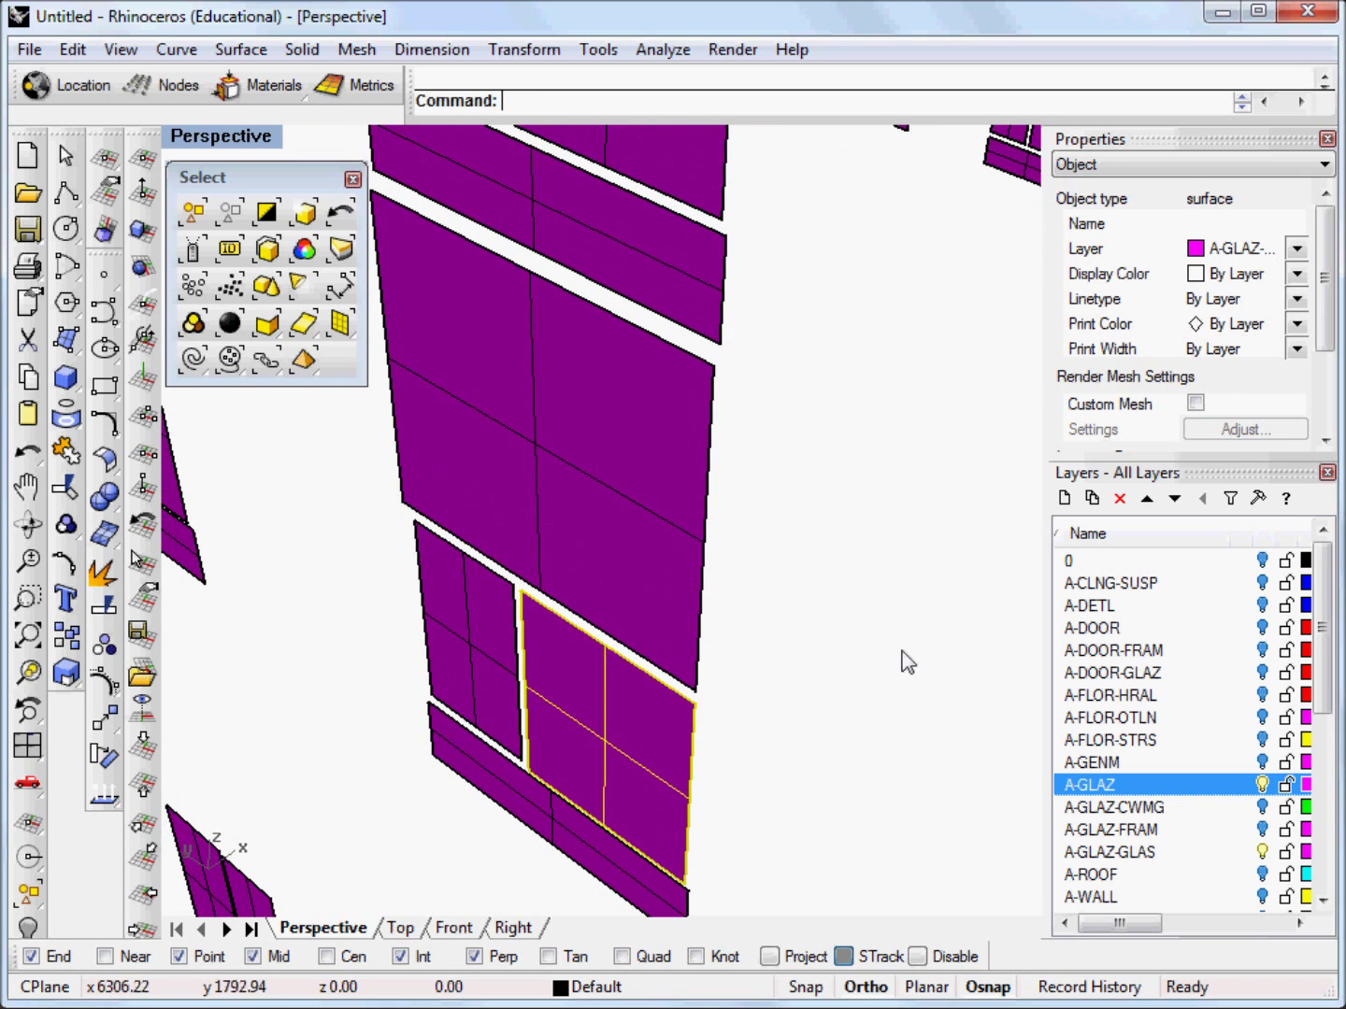
# - Toggle the A-GLAZ and A-GLAZ-GLAS layers off and on to check which panes each contains
pyautogui.click(1261, 784)
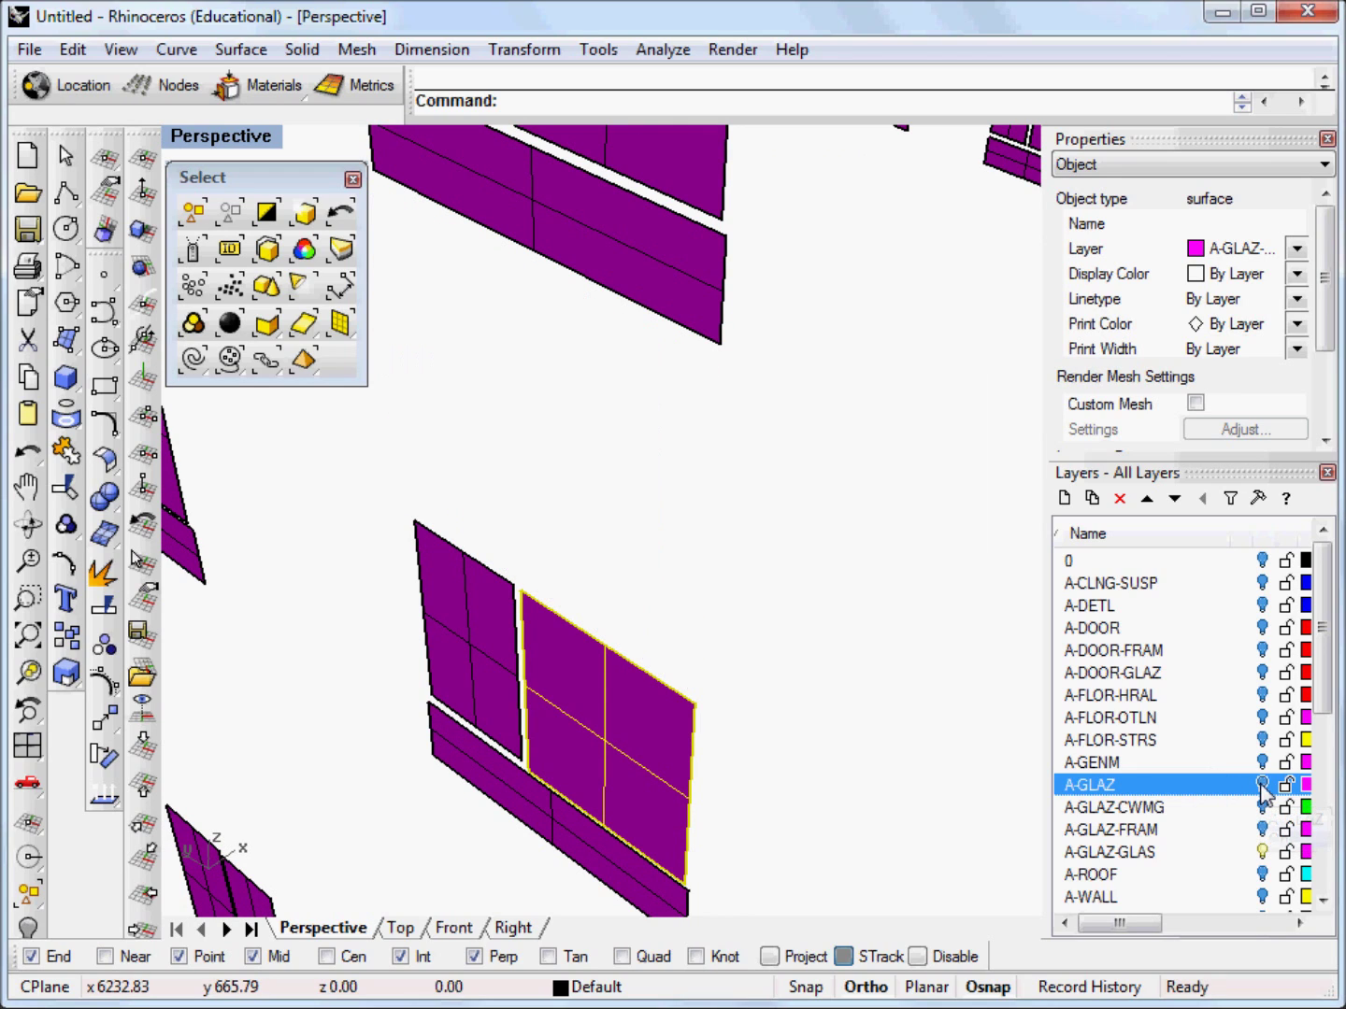
pyautogui.click(1261, 784)
pyautogui.click(1262, 851)
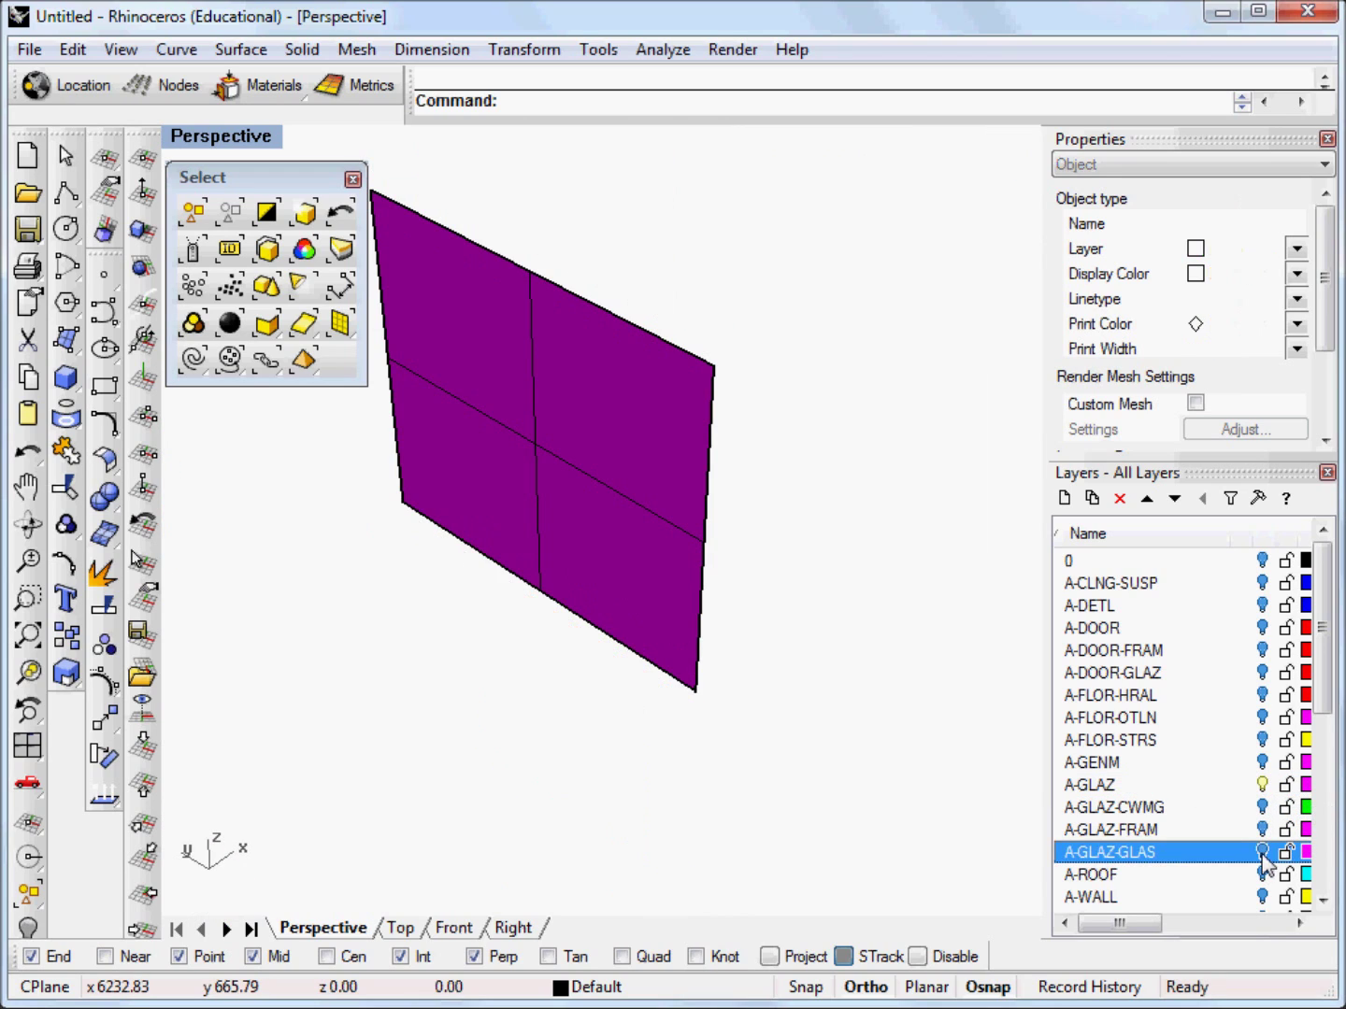
pyautogui.click(1261, 851)
pyautogui.moveTo(934, 608); pyautogui.dragTo(691, 411, button='right')
pyautogui.scroll(2, 765, 510)
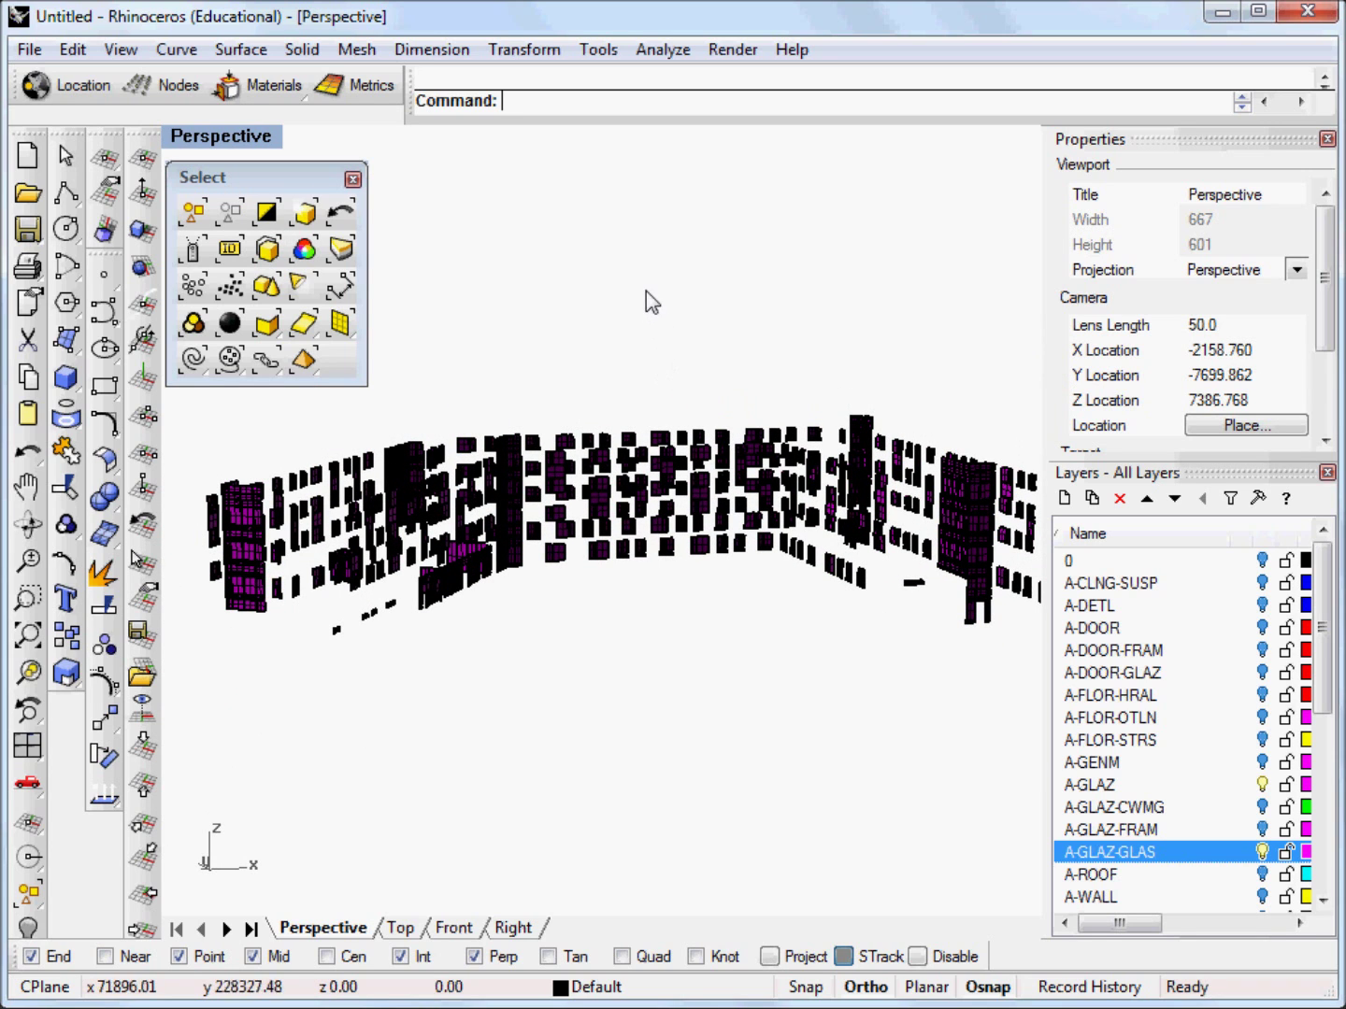
pyautogui.moveTo(654, 320); pyautogui.dragTo(791, 316, button='right')
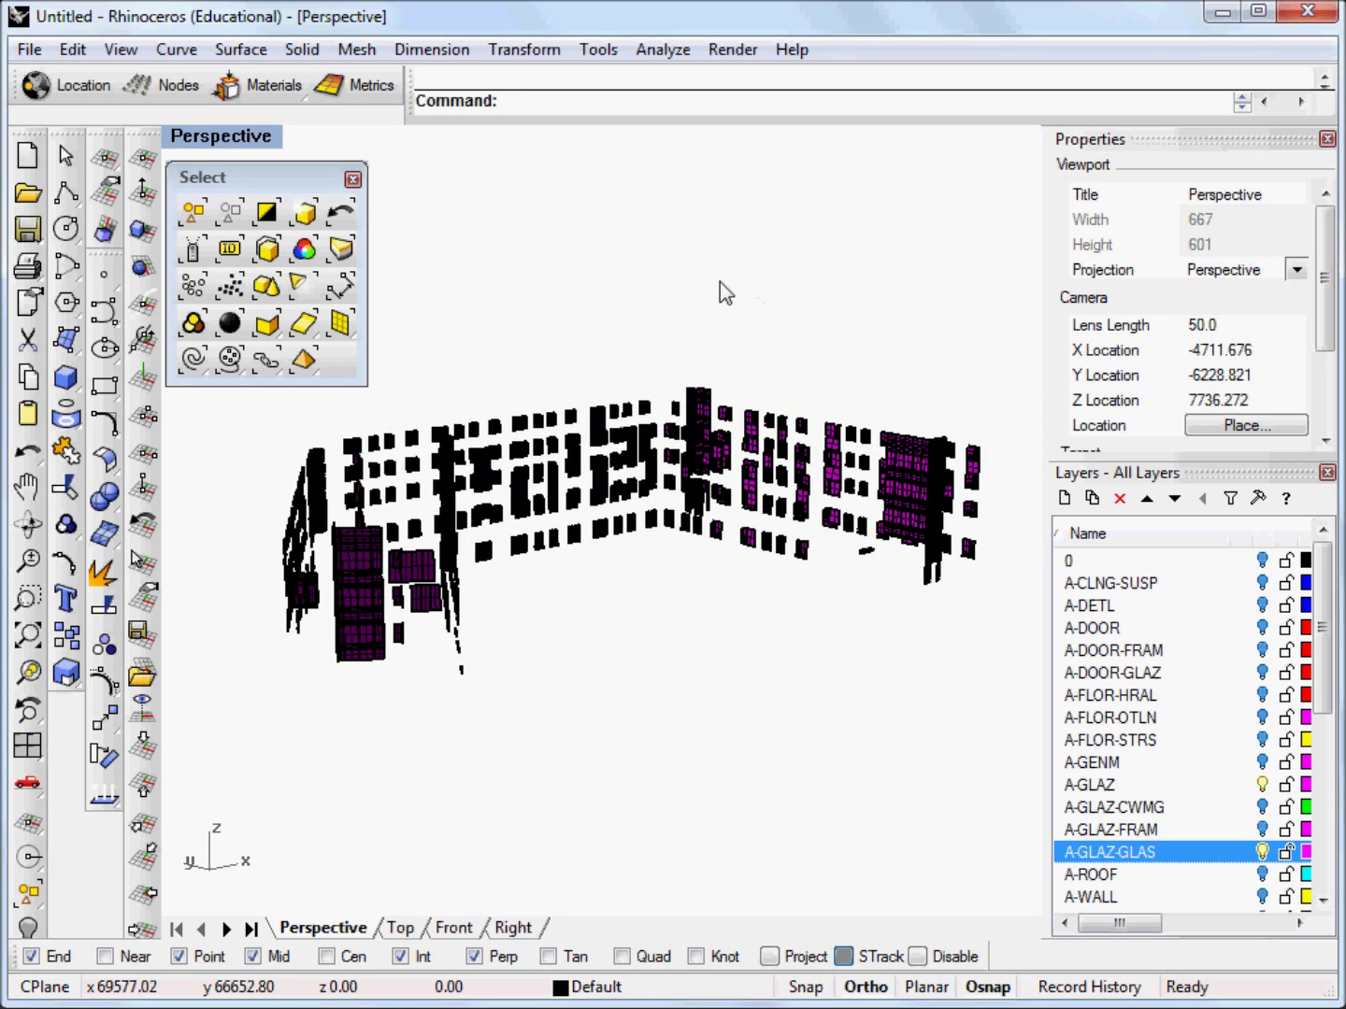
pyautogui.moveTo(720, 290); pyautogui.dragTo(403, 472, button='right')
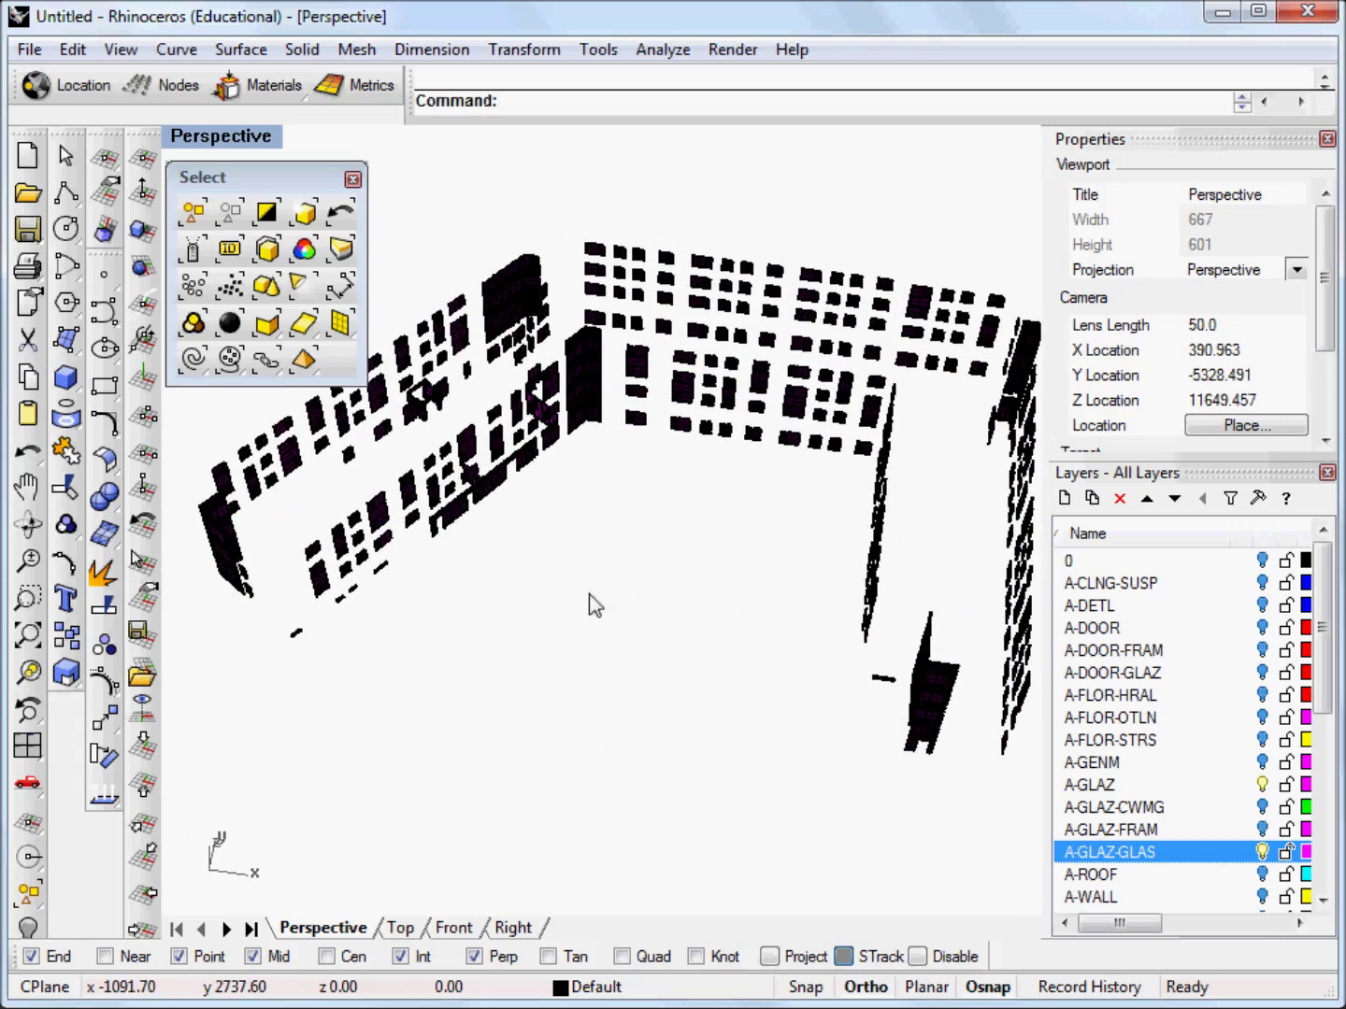
pyautogui.moveTo(592, 604); pyautogui.dragTo(610, 381, button='right')
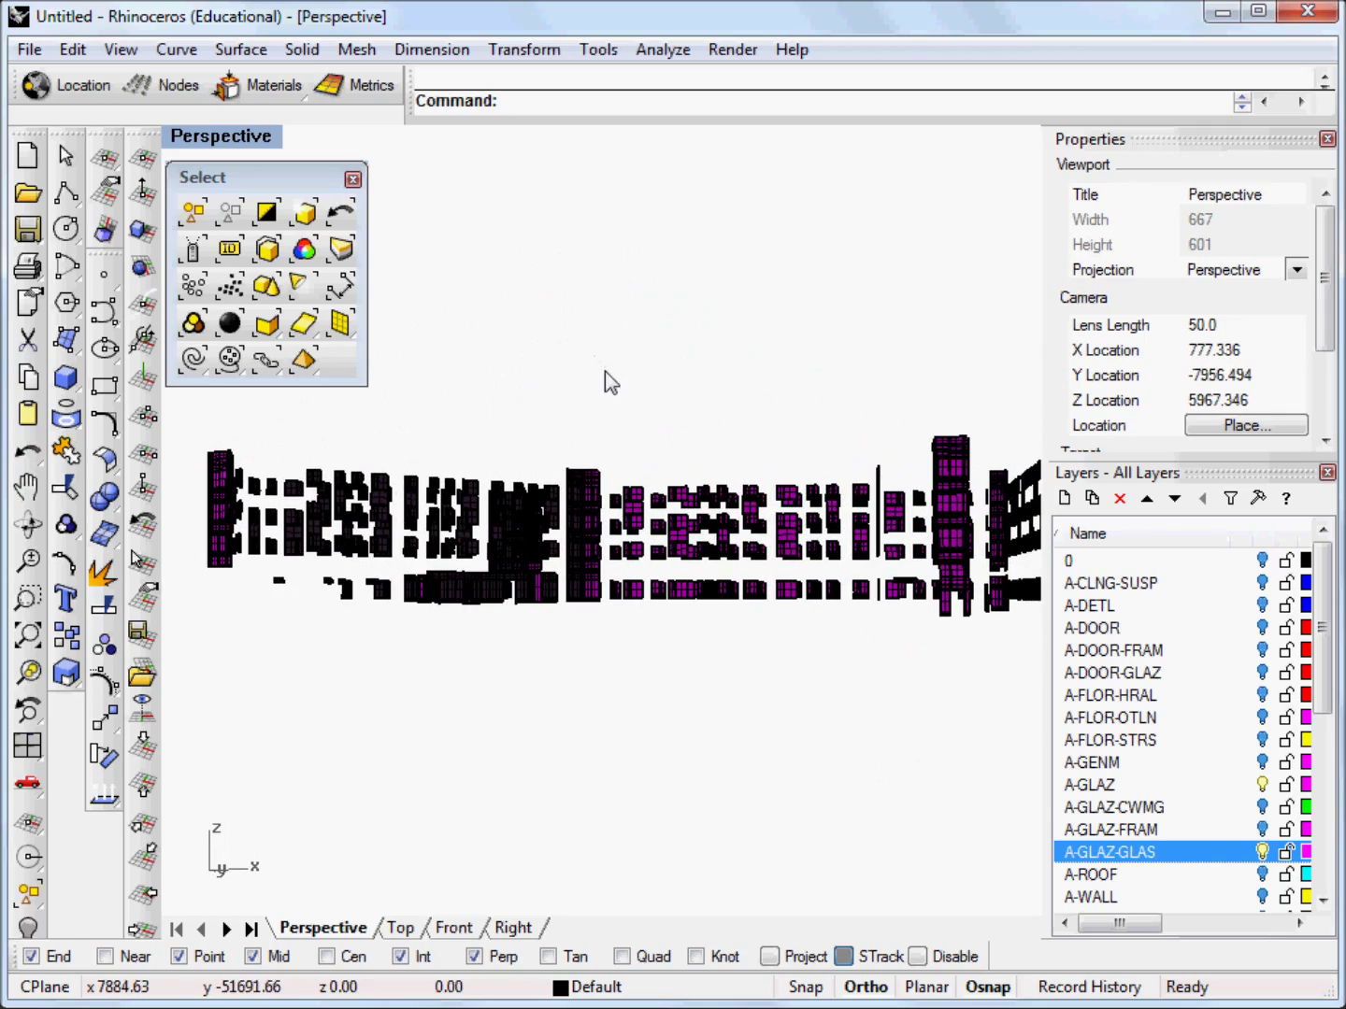
pyautogui.moveTo(669, 456); pyautogui.dragTo(757, 535, button='right')
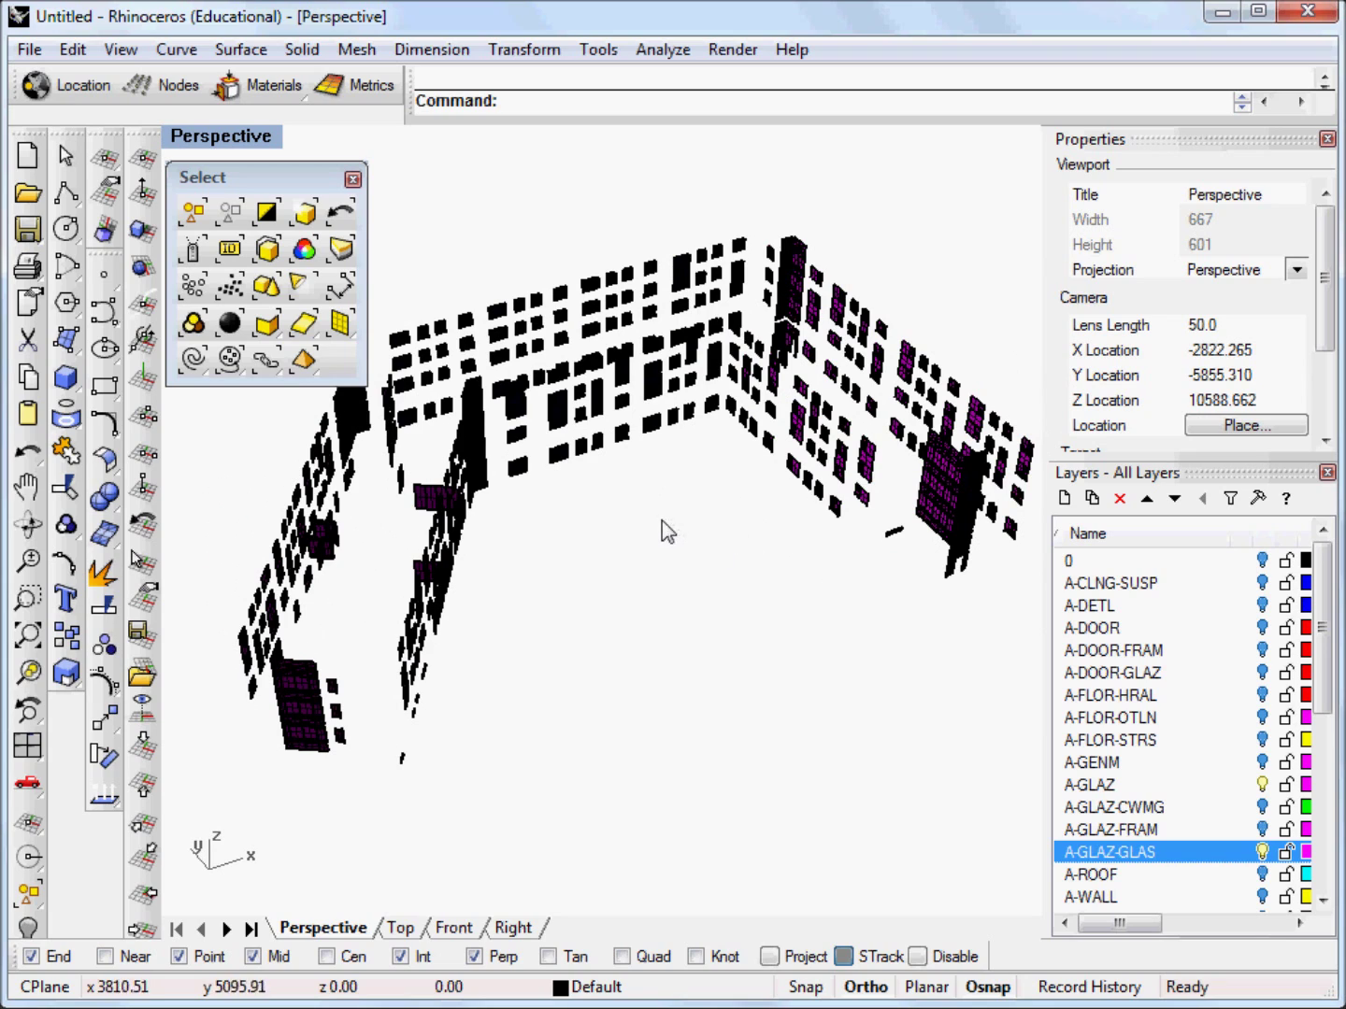
pyautogui.moveTo(699, 540); pyautogui.dragTo(738, 505, button='right')
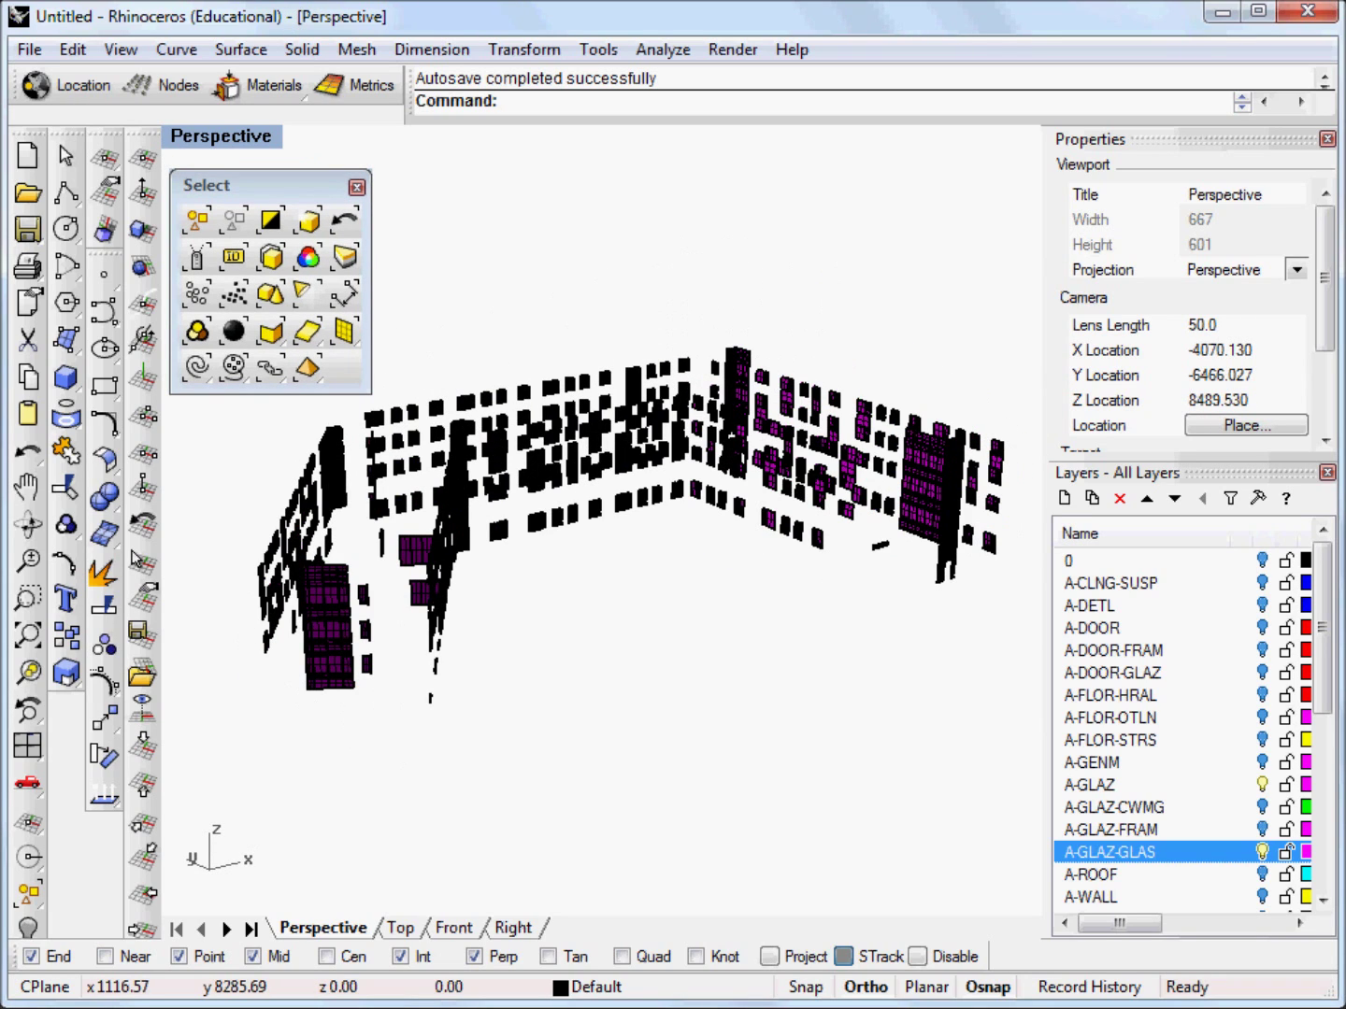